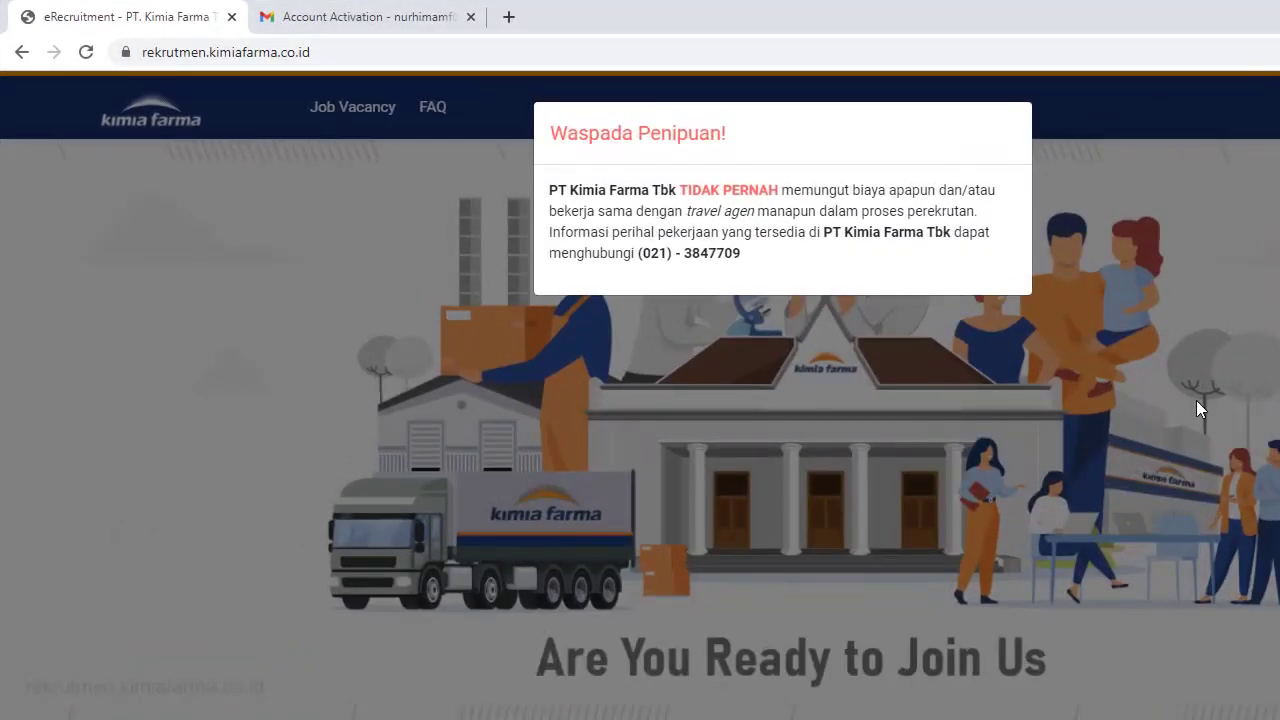
Close the 'Waspada Penipuan!' fraud warning popup over the recruitment home page.
left_click(1196, 400)
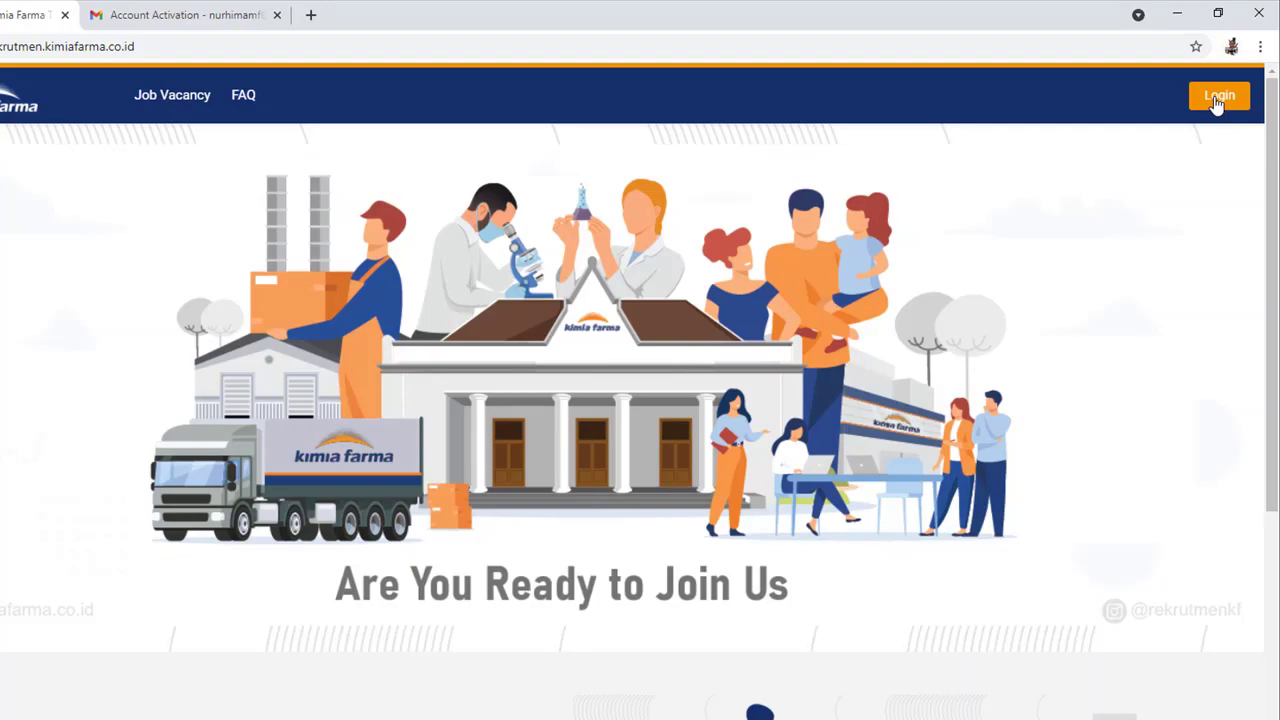
Go to the eRecruitment login page via the orange Login button in the header.
left_click(1217, 100)
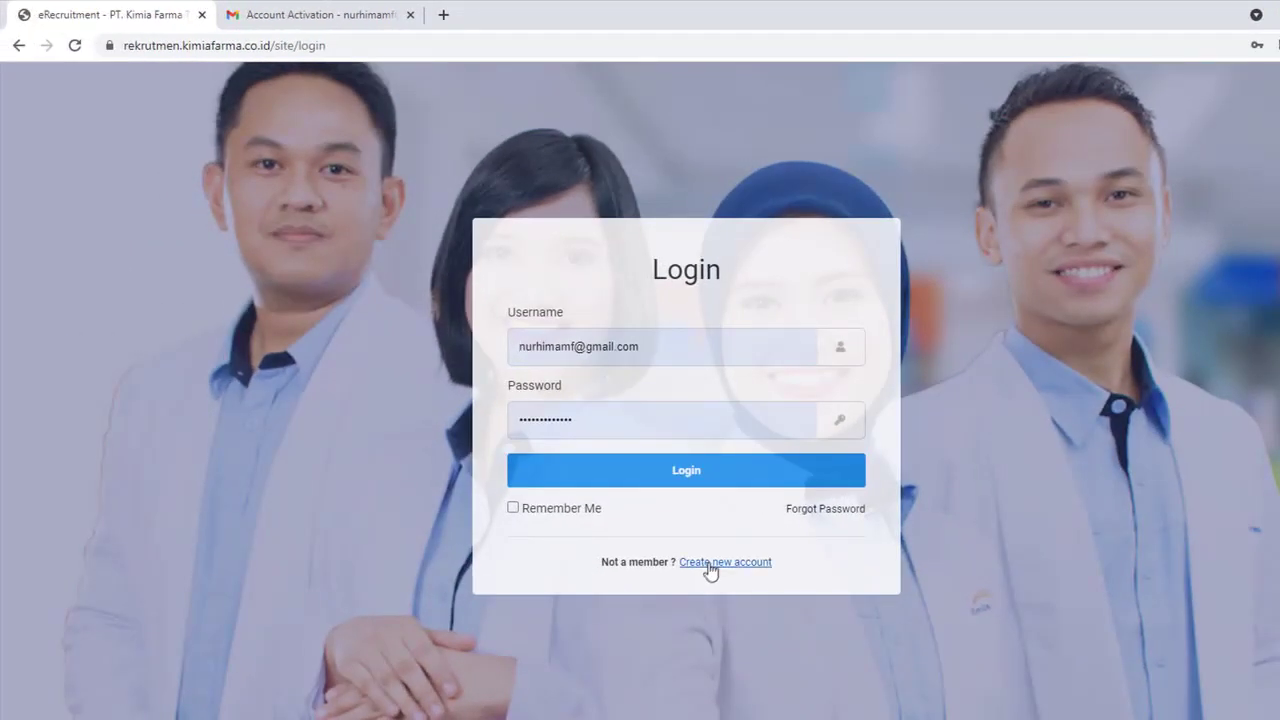
Start new account registration, then switch to the Gmail Account Activation email tab.
left_click(710, 562)
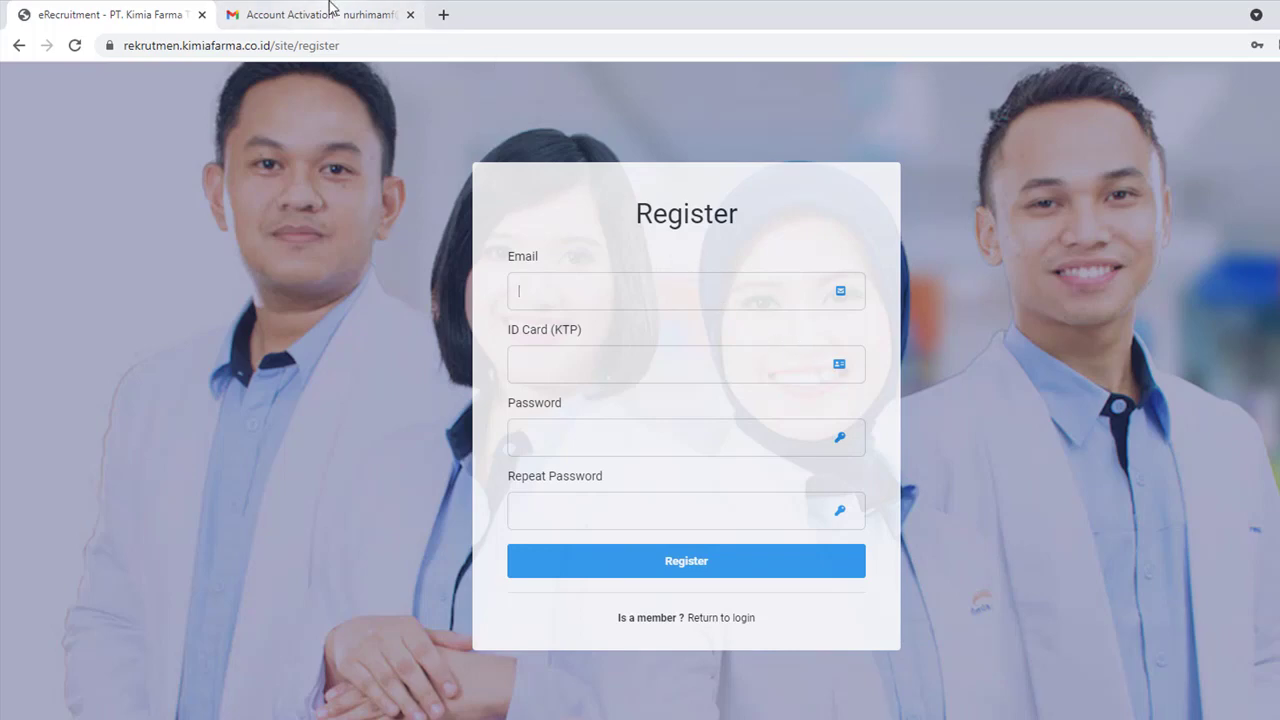
left_click(334, 12)
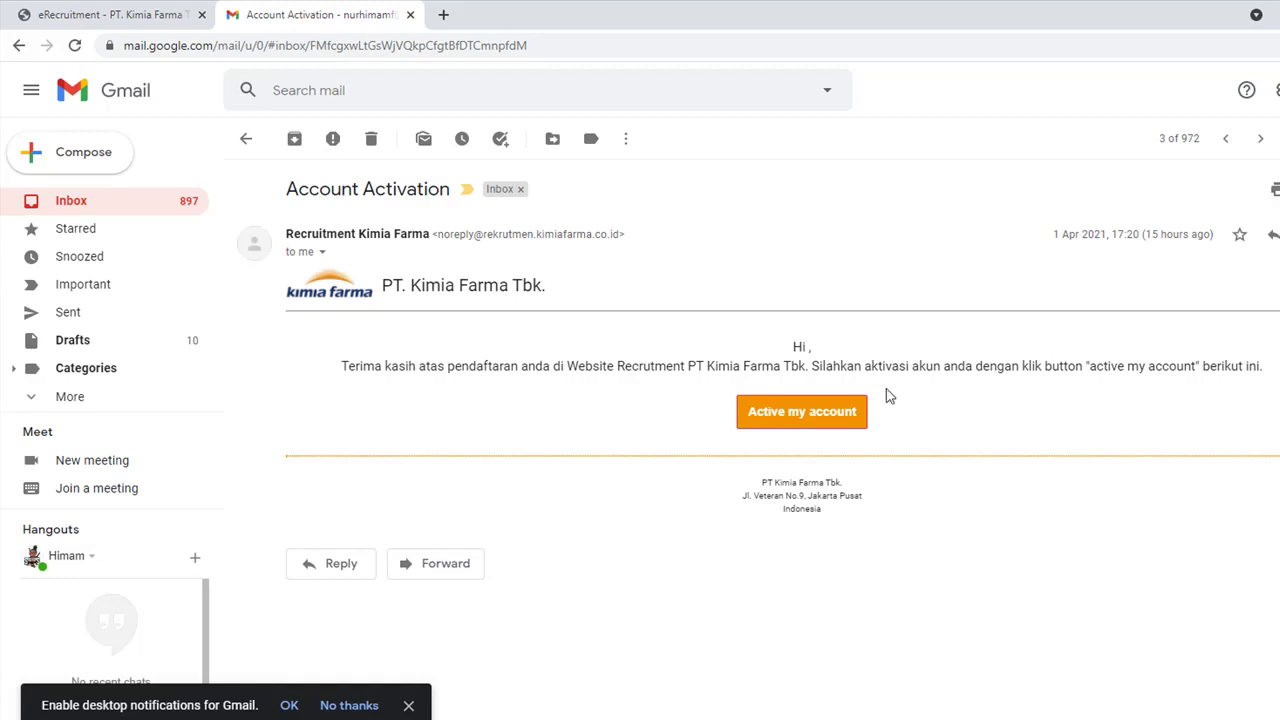
Activate the account with the 'Active my account' button in the activation email.
left_click(829, 419)
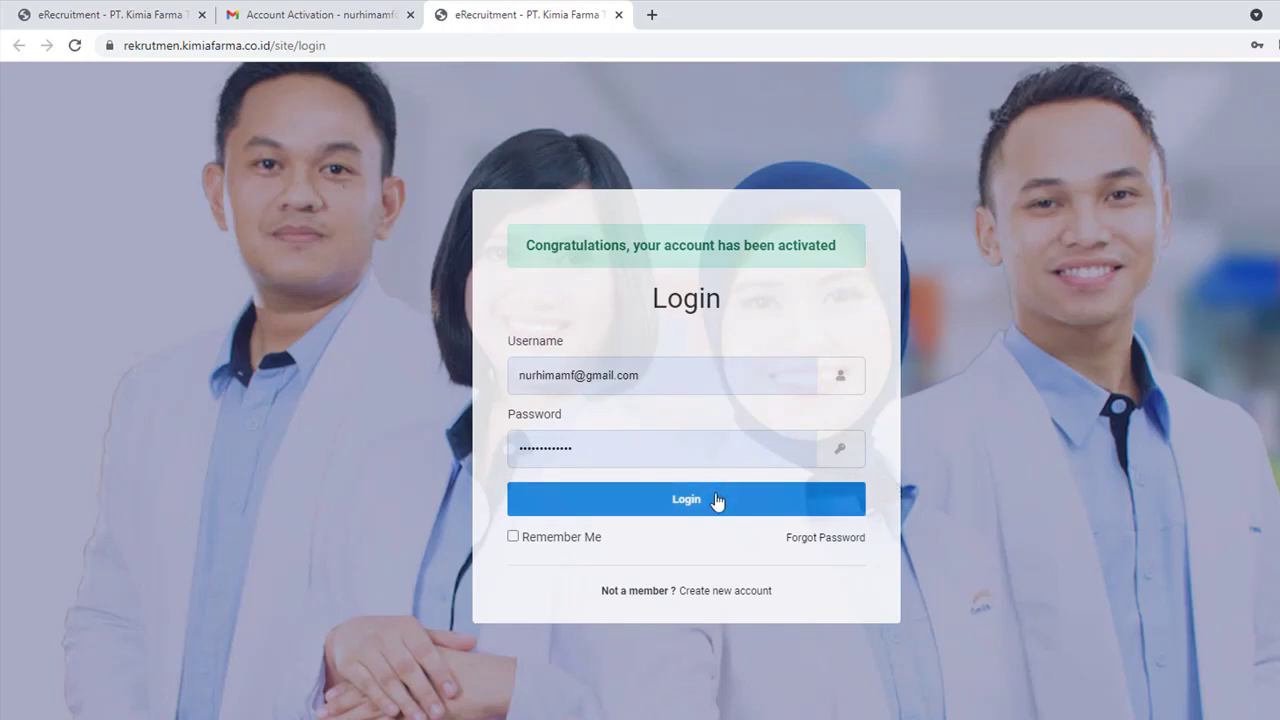
Log in with the activated account, dismiss the KIFA chat greeting, and go to Curriculum Vitae.
left_click(684, 509)
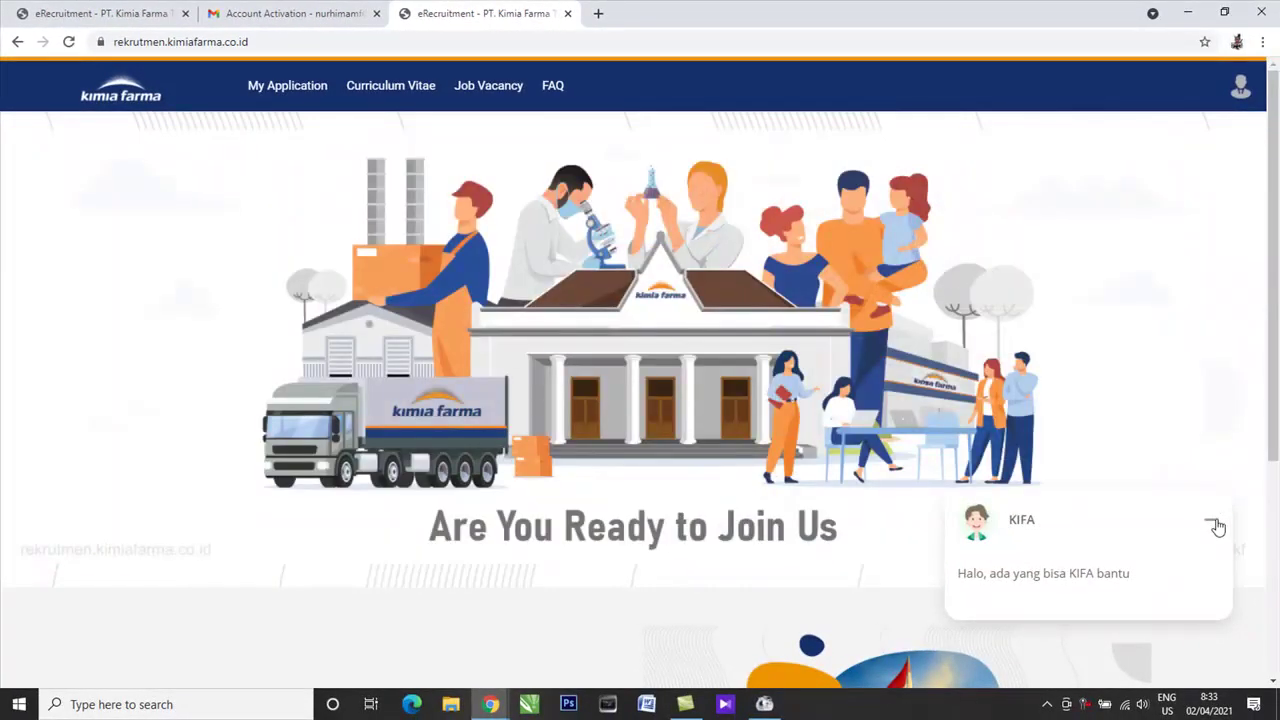
left_click(1212, 520)
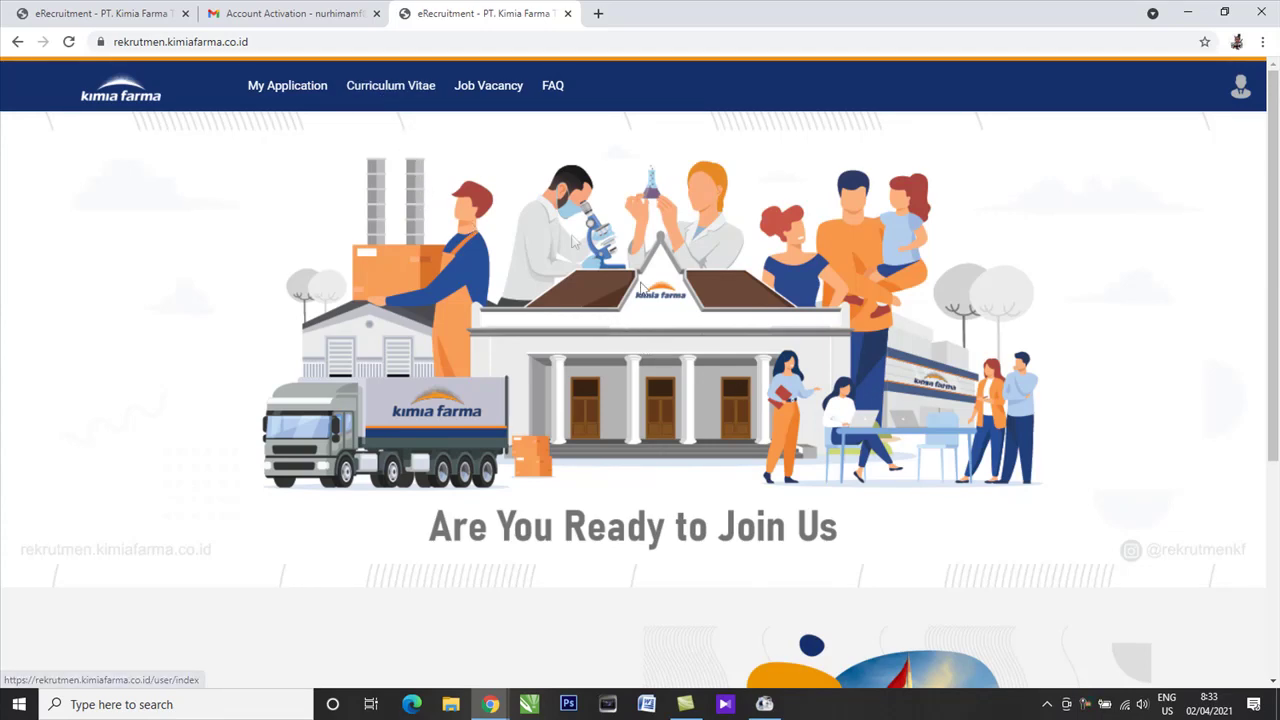
left_click(401, 104)
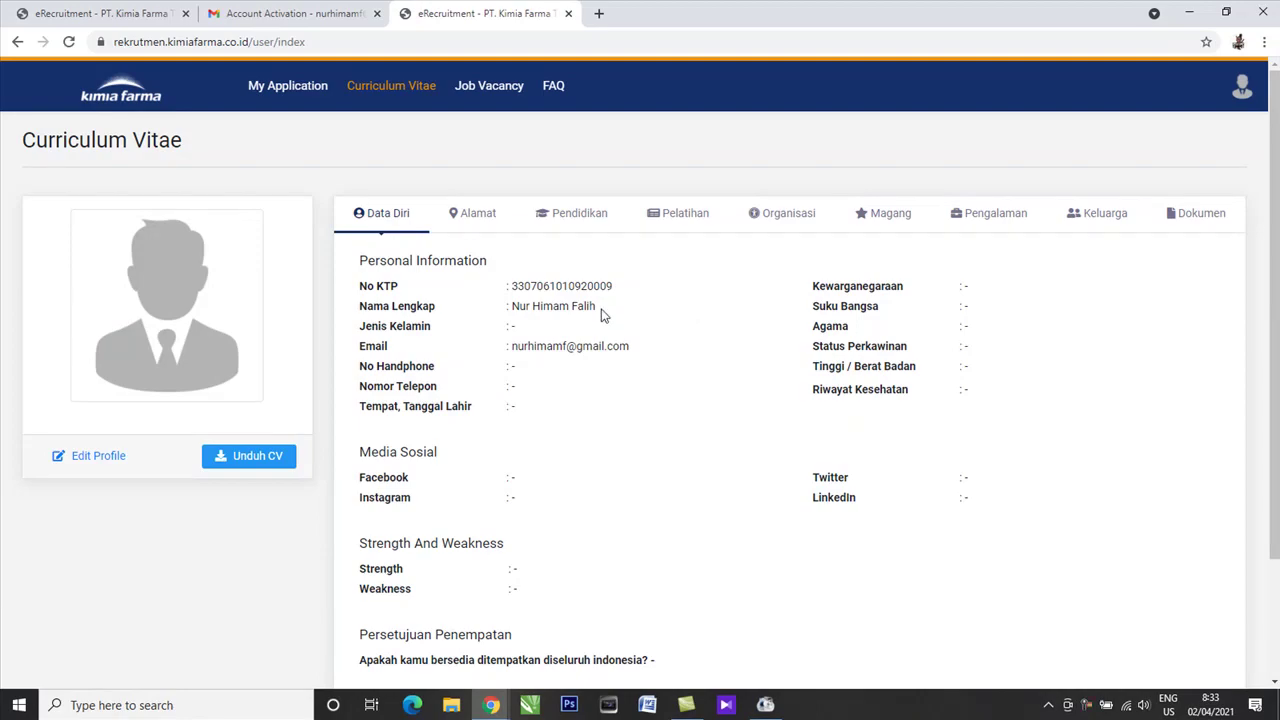
scroll(640, 326, "down", 2)
scroll(443, 311, "up", 2)
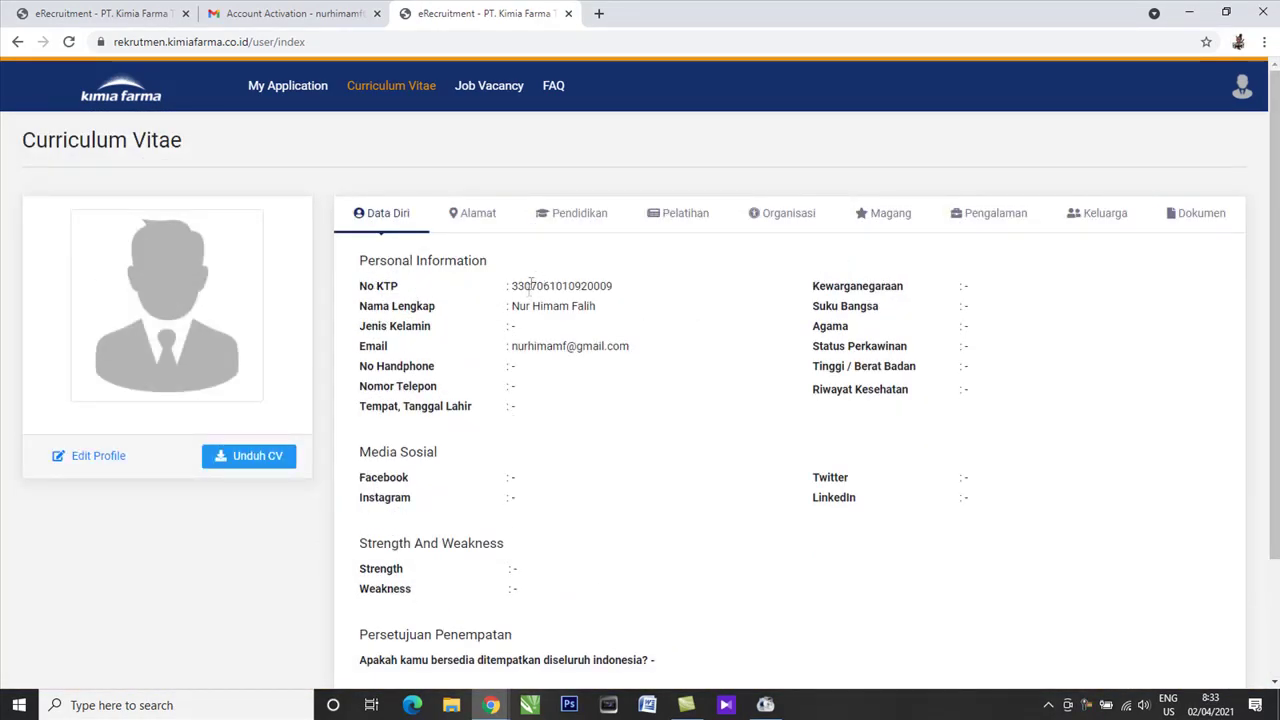
scroll(587, 436, "down", 1)
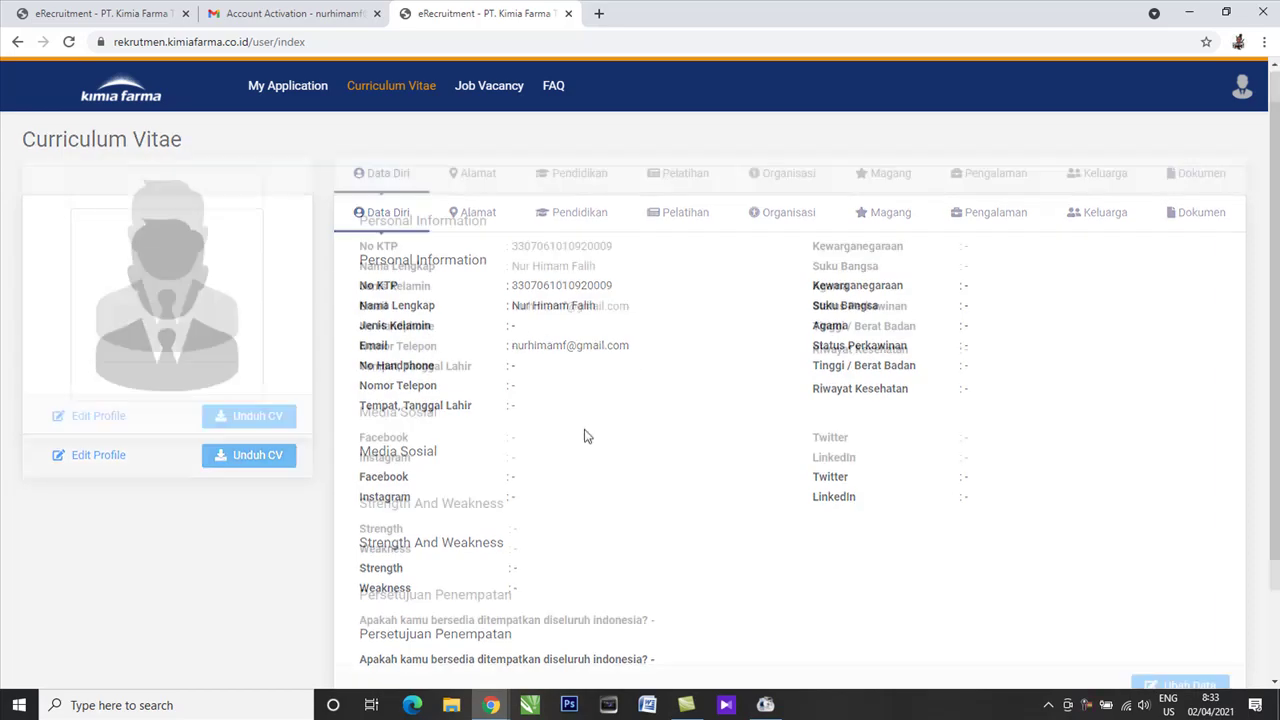
scroll(586, 434, "down", 1)
scroll(557, 426, "up", 2)
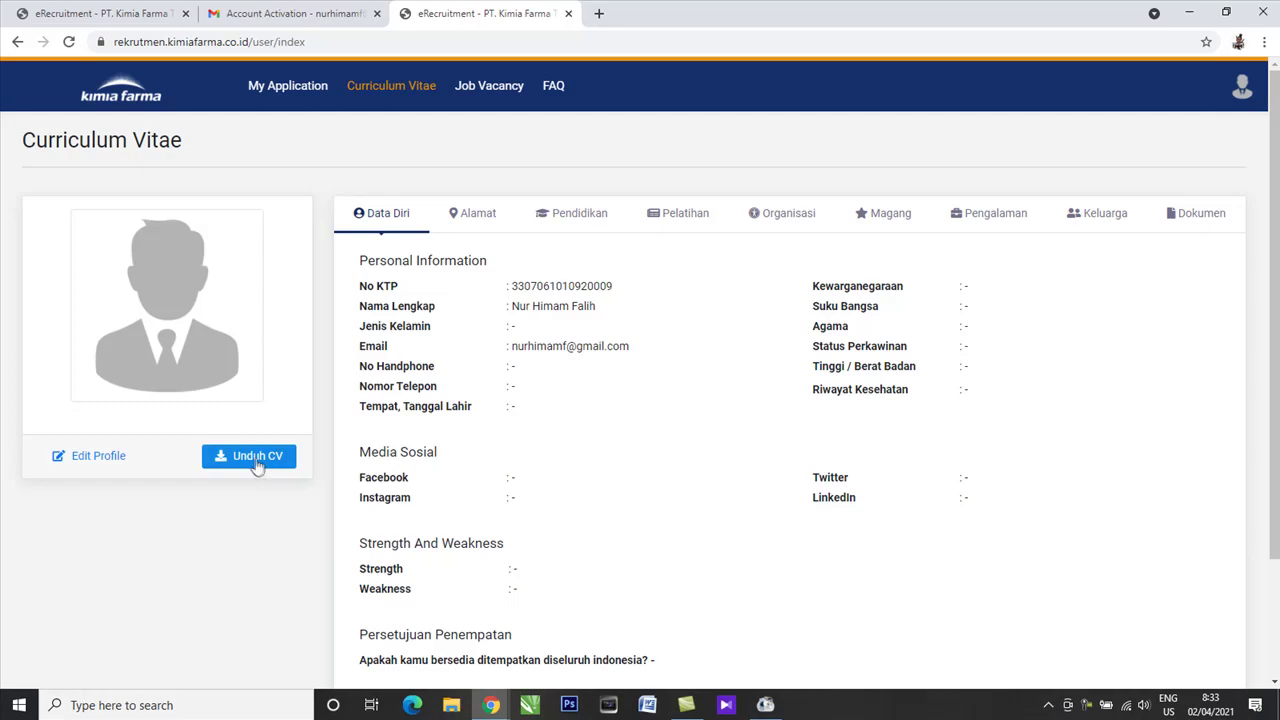
left_click_drag(257, 466, 222, 475)
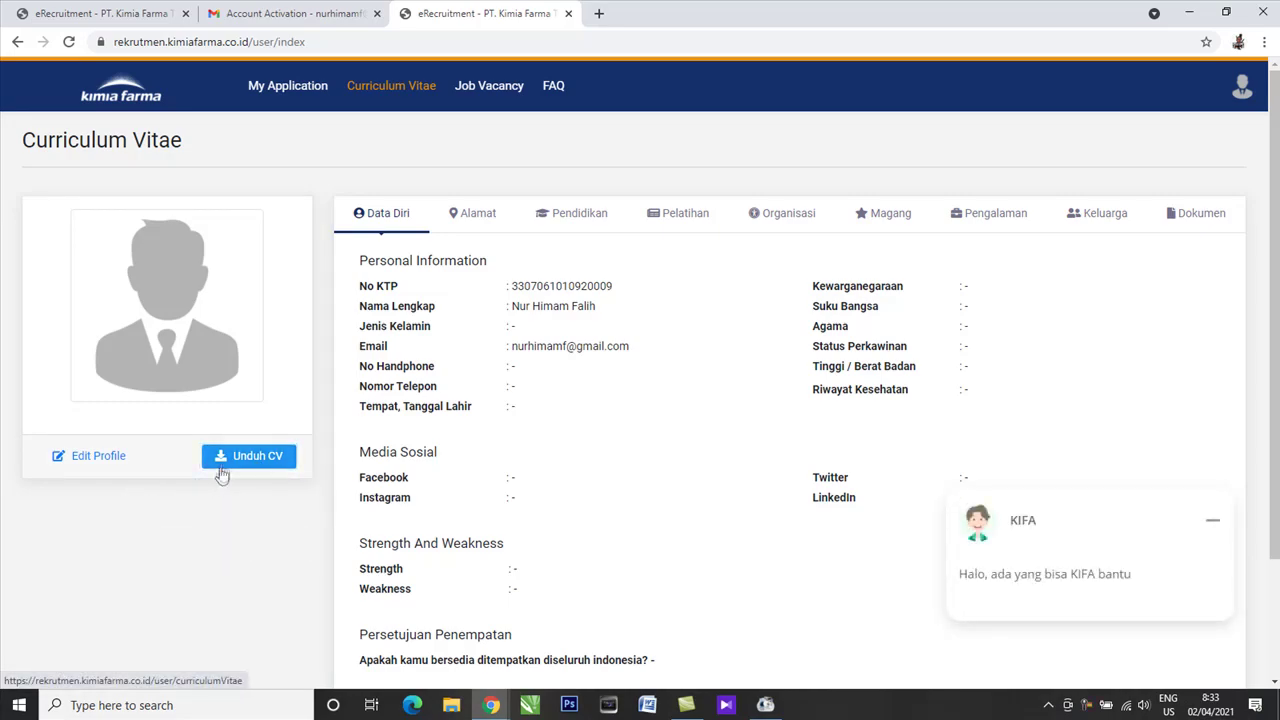
left_click(222, 475)
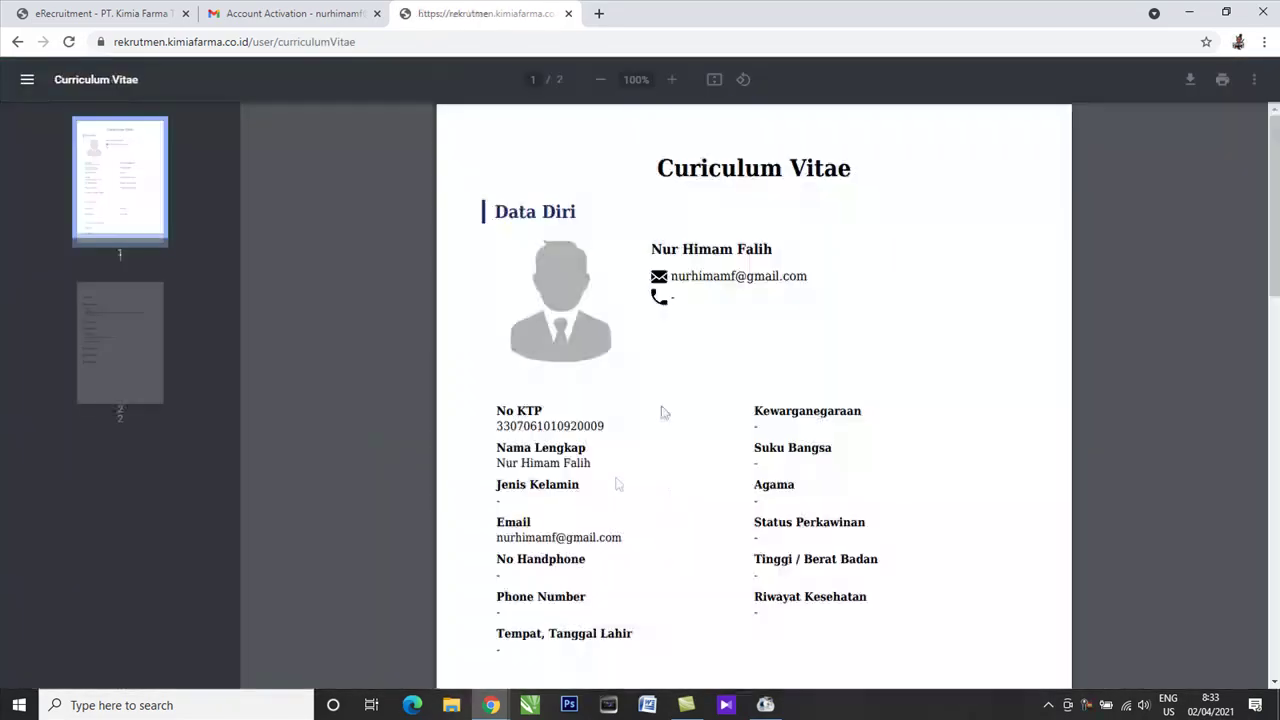
scroll(931, 400, "down", 12)
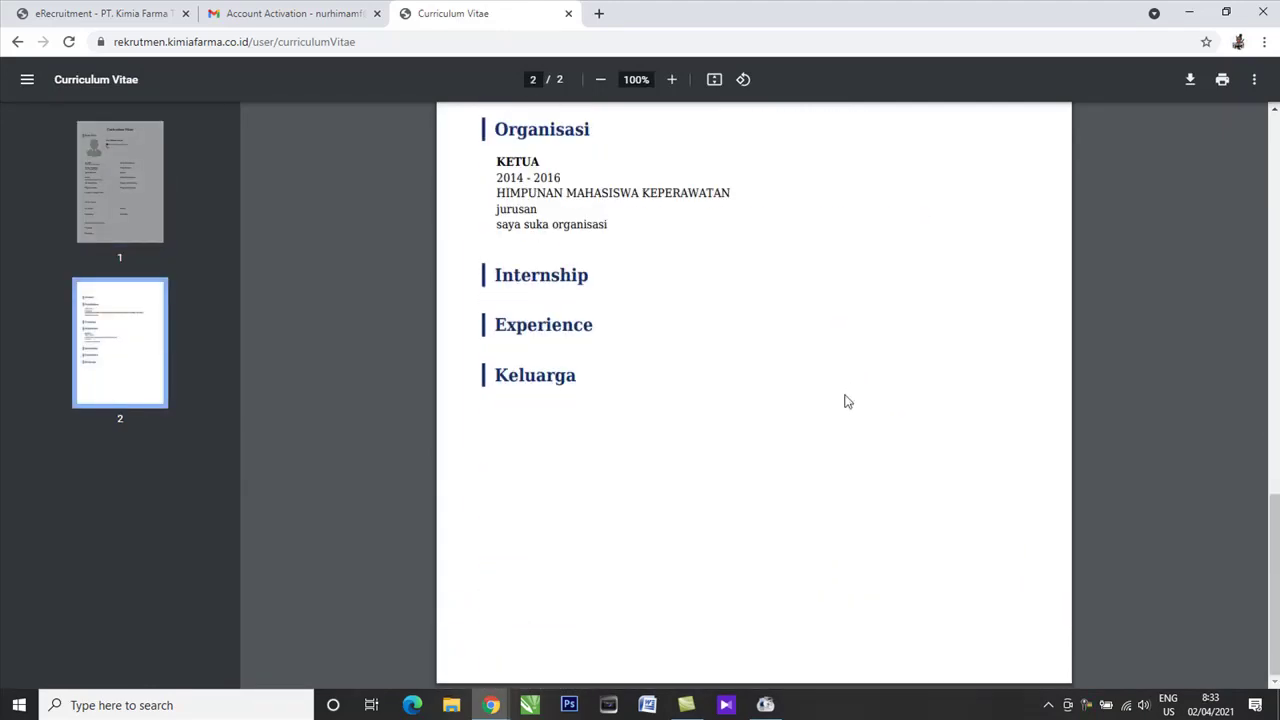
scroll(823, 400, "up", 4)
scroll(600, 340, "down", 4)
scroll(434, 291, "up", 5)
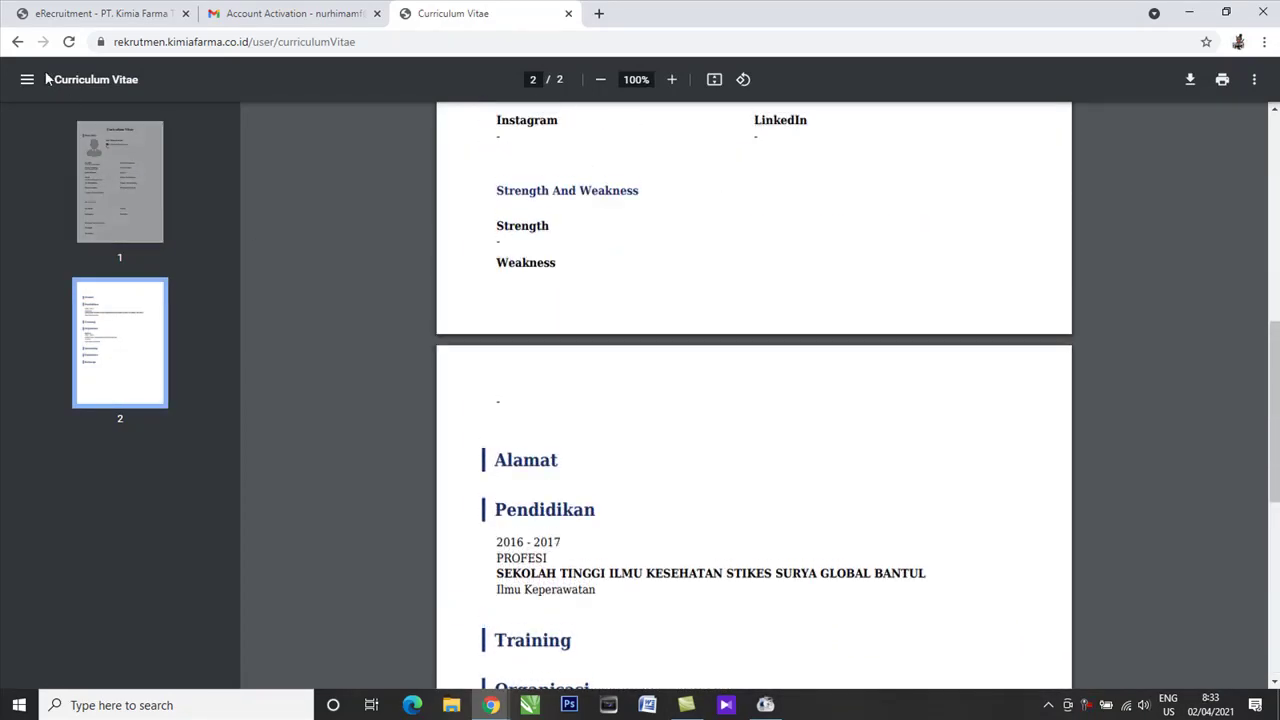
left_click(17, 42)
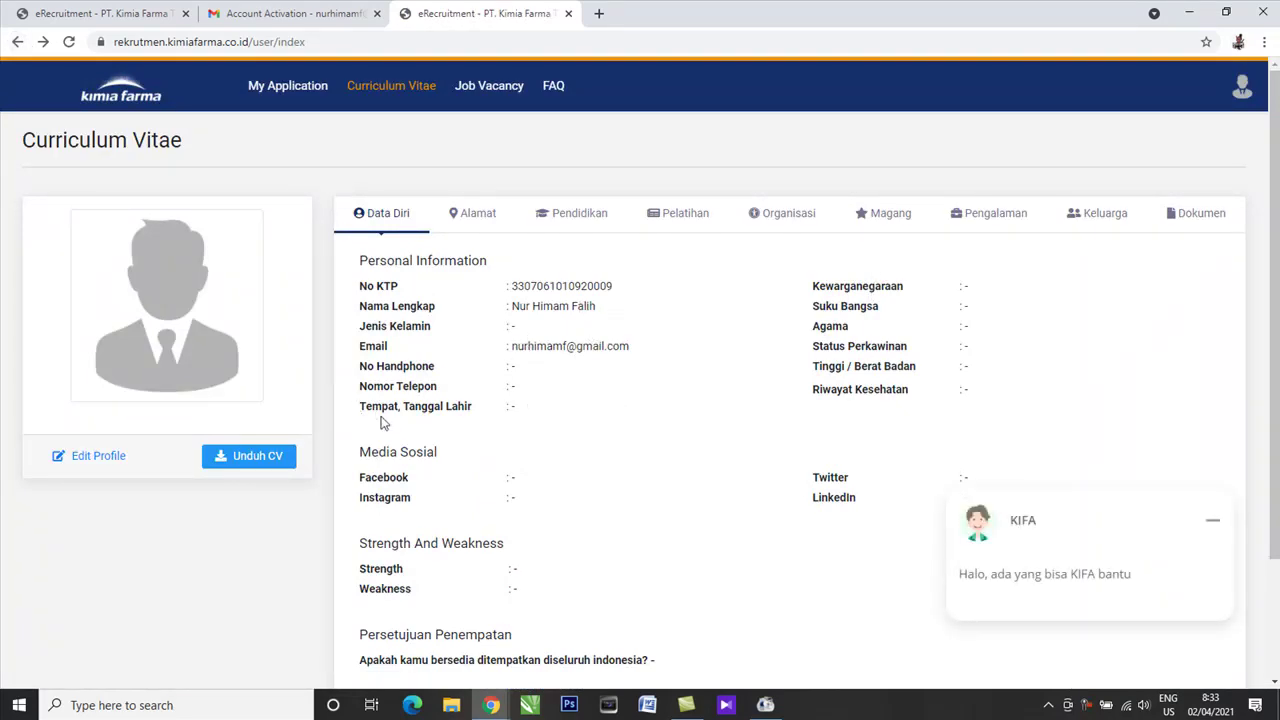
Edit the profile, check the full name and email, save, and return to Curriculum Vitae.
left_click(90, 458)
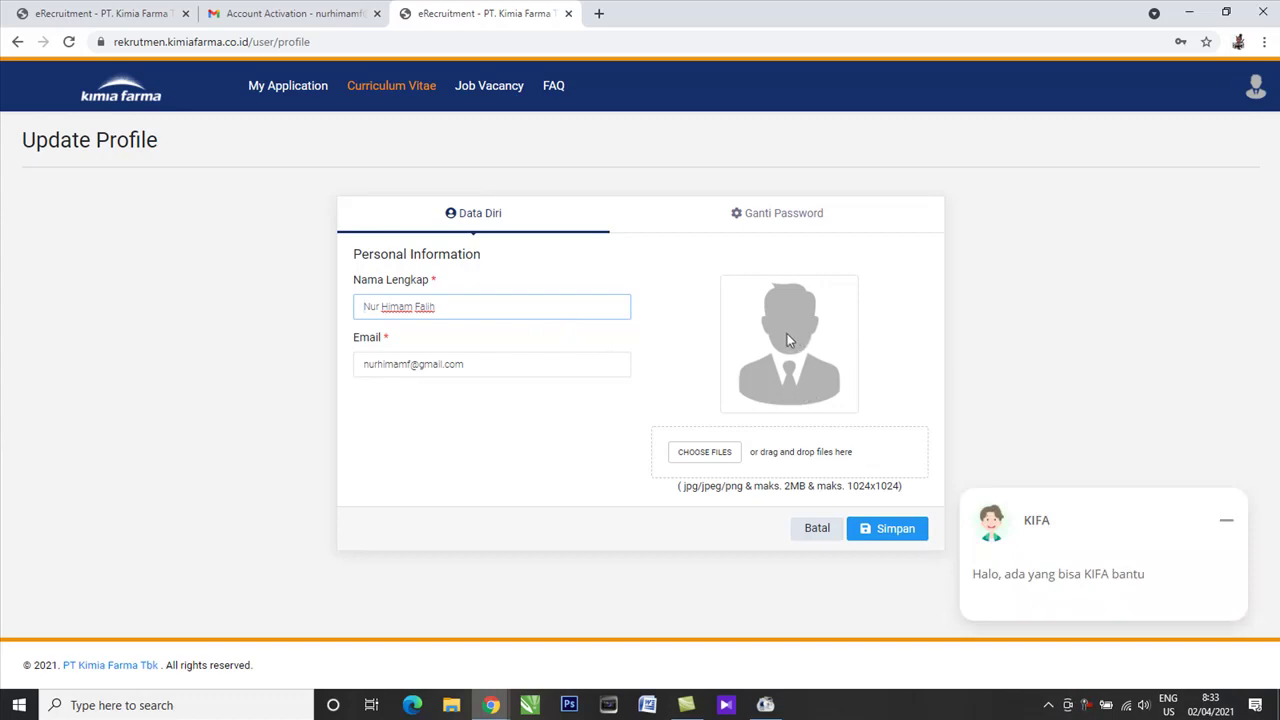
left_click(1226, 520)
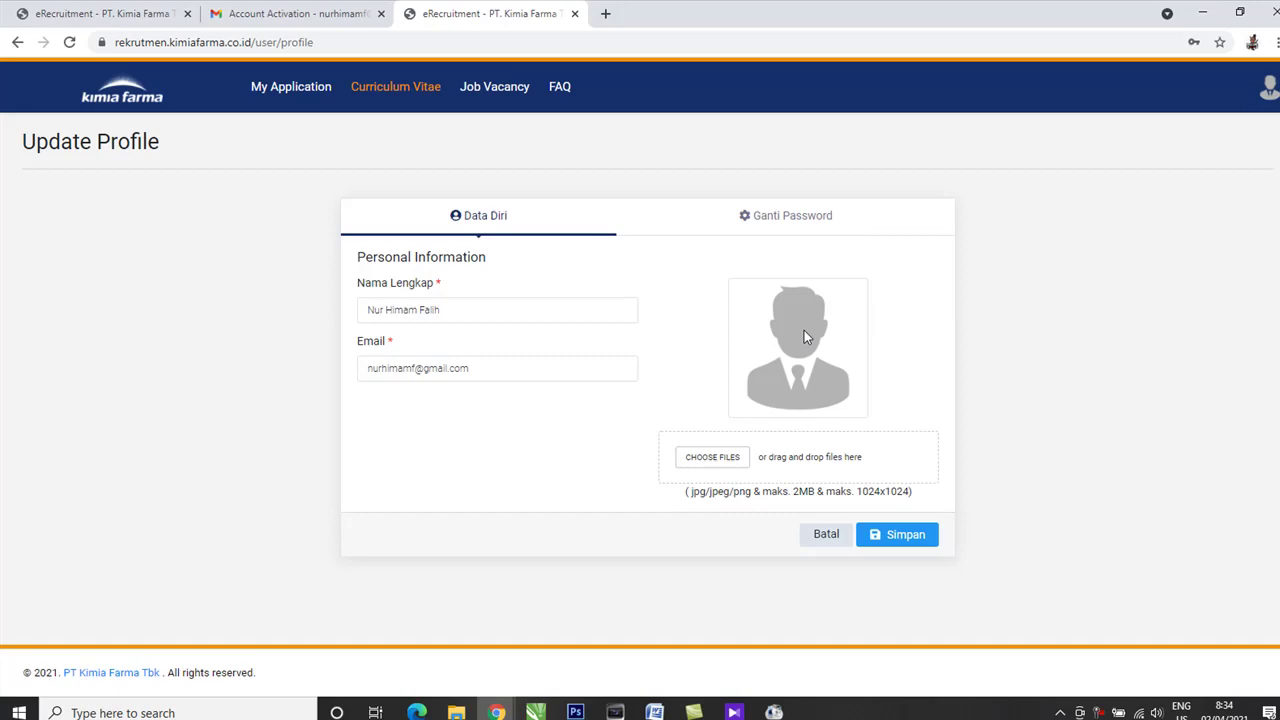
left_click(532, 369)
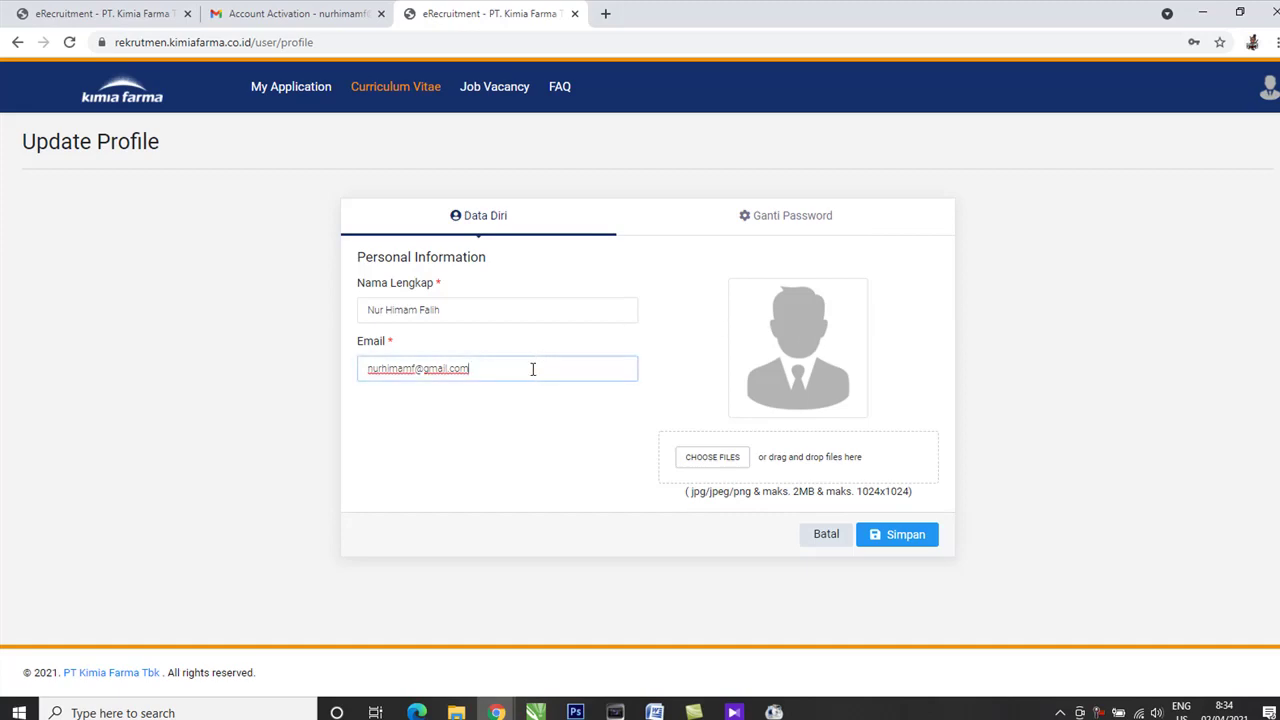
left_click(484, 318)
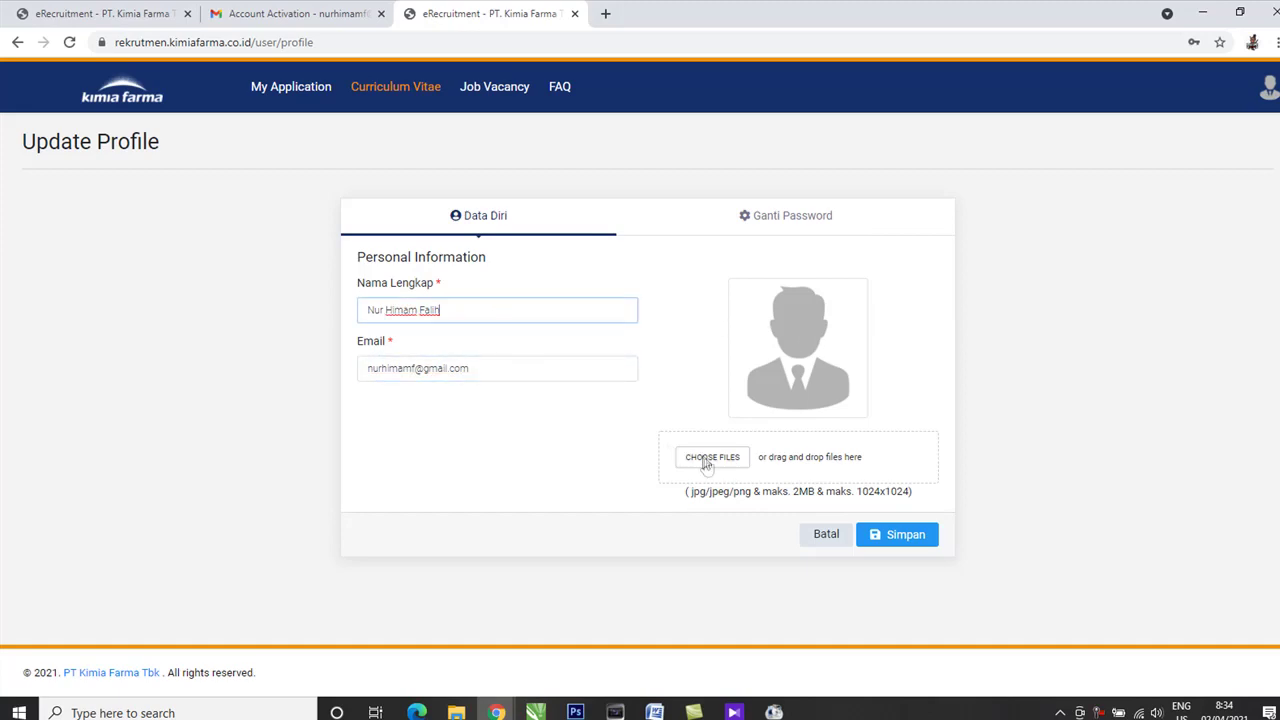
left_click(918, 535)
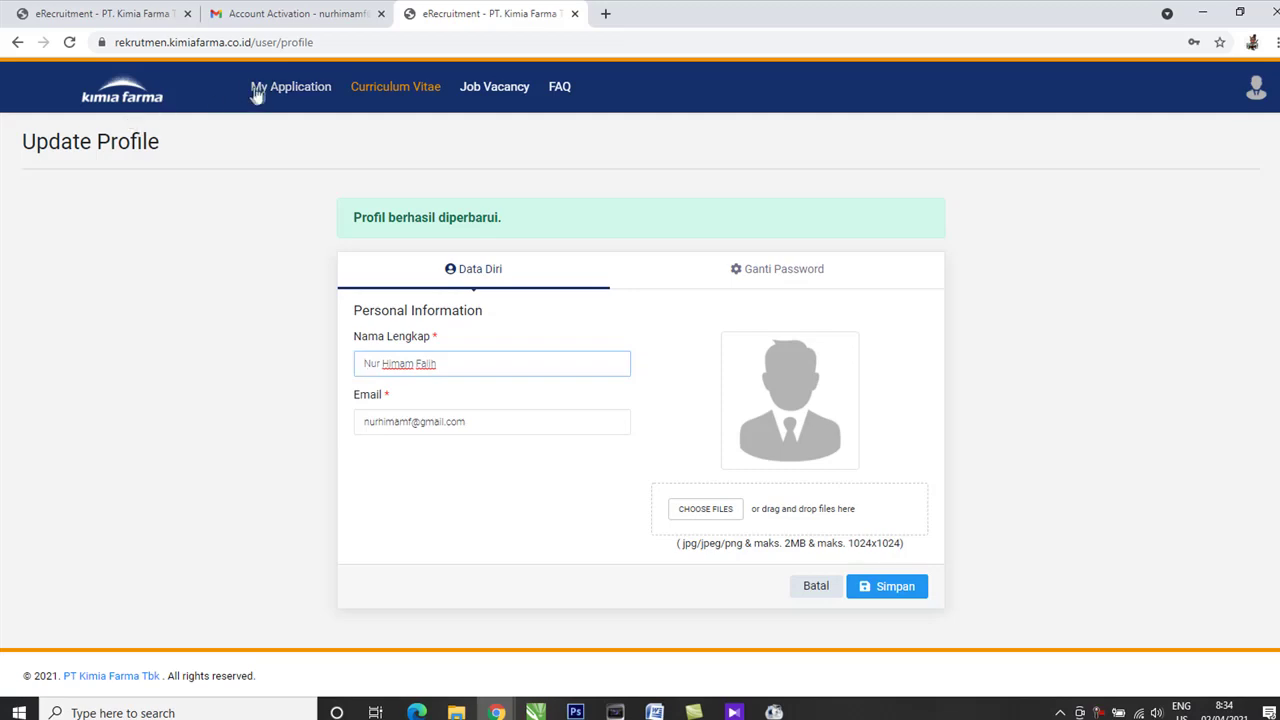
left_click(134, 108)
left_click(385, 90)
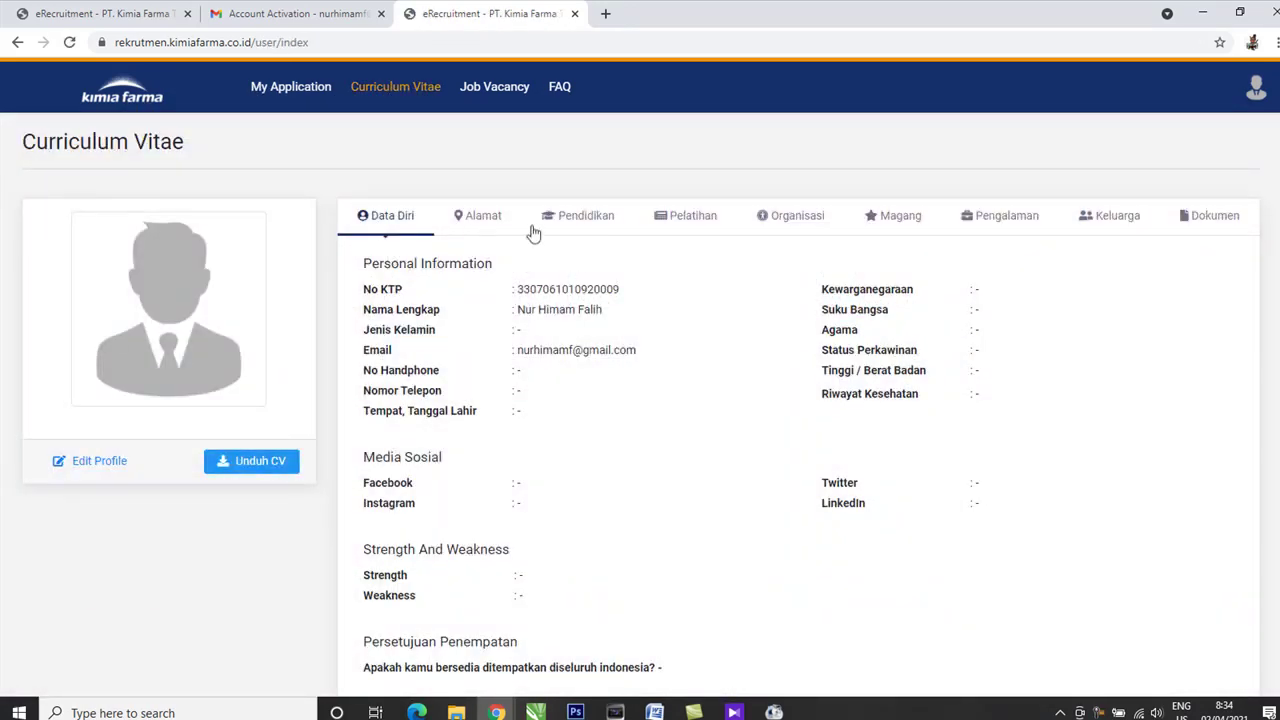
In the Alamat tab, choose the KTP address province and regency from the dropdowns.
left_click(490, 216)
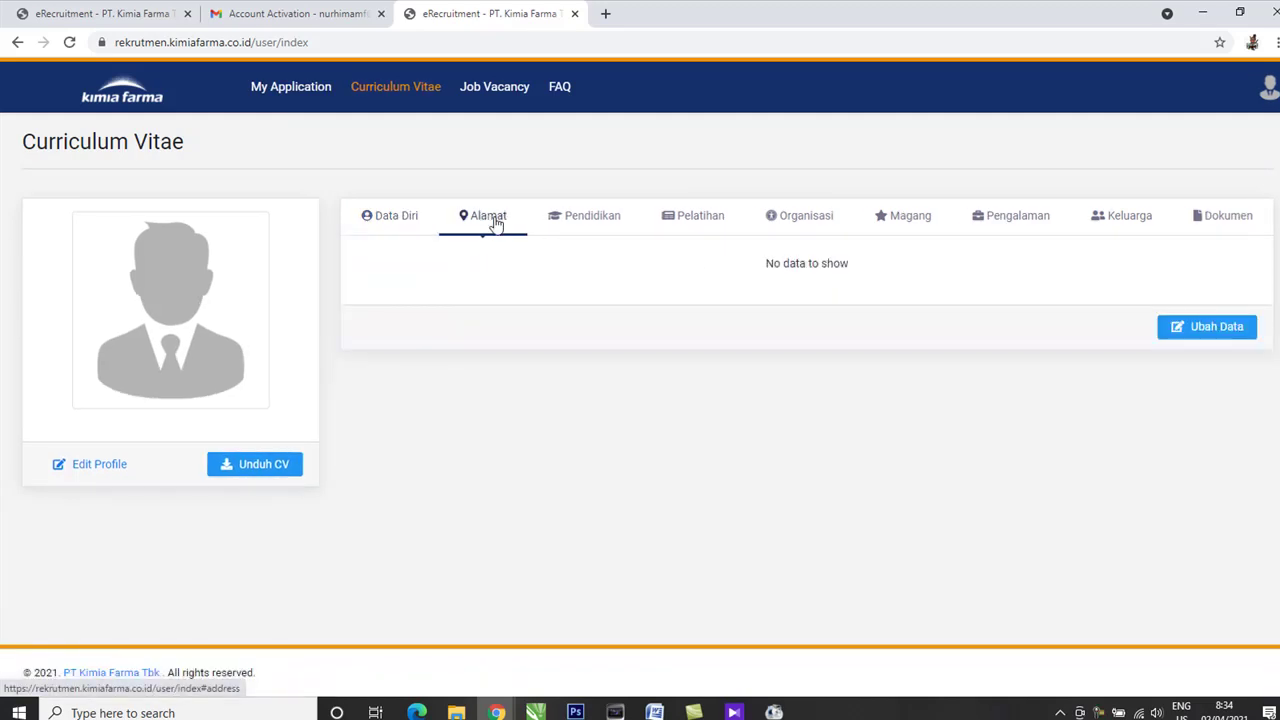
left_click(1218, 330)
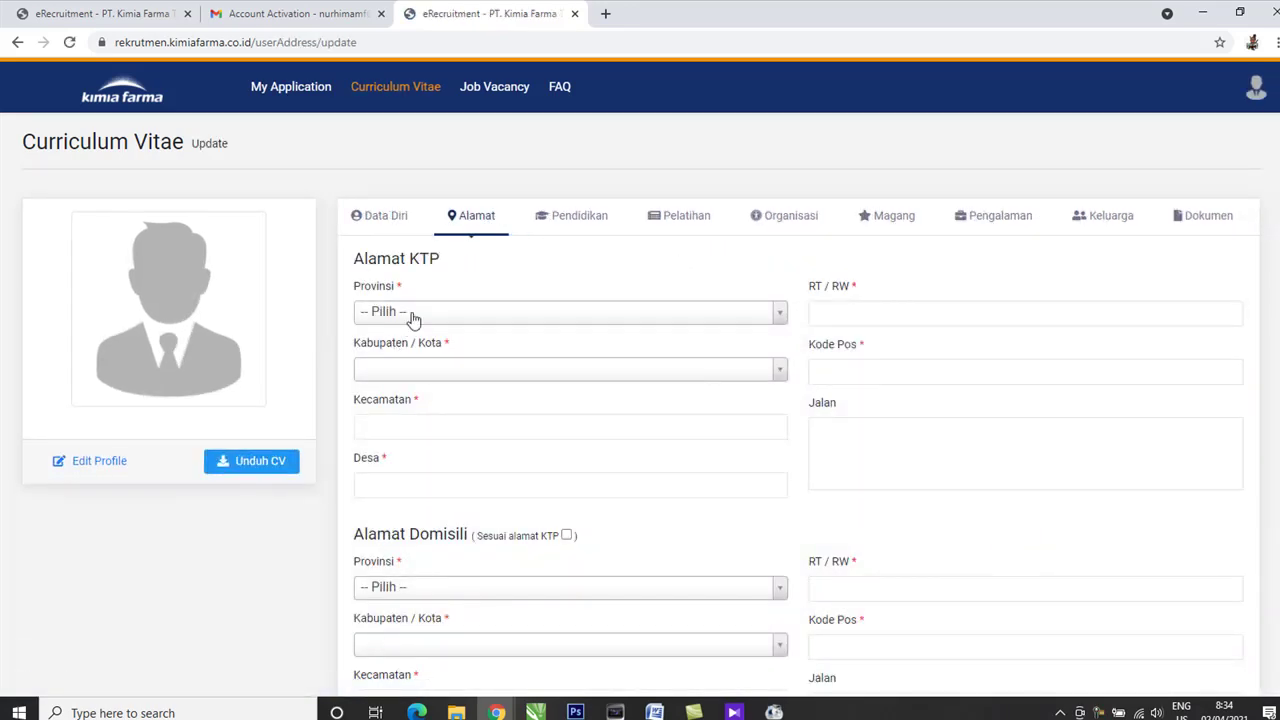
left_click(412, 318)
scroll(443, 421, "down", 3)
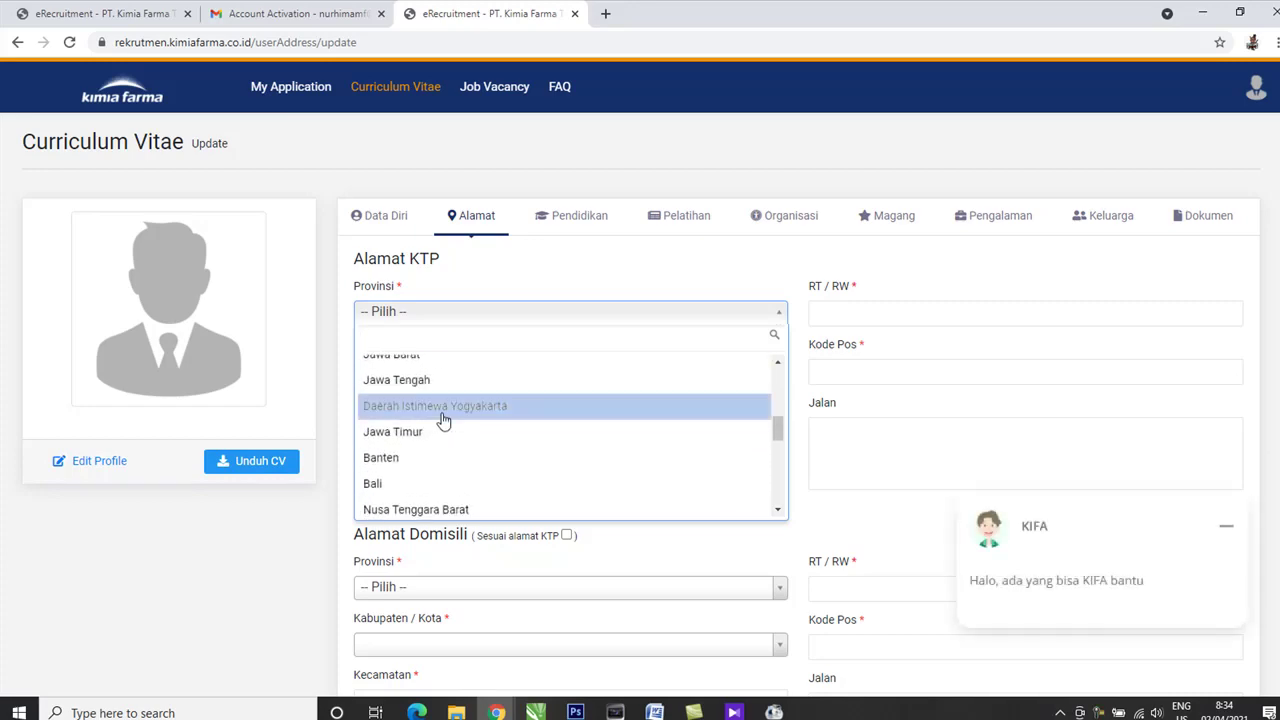
left_click(439, 385)
left_click(435, 384)
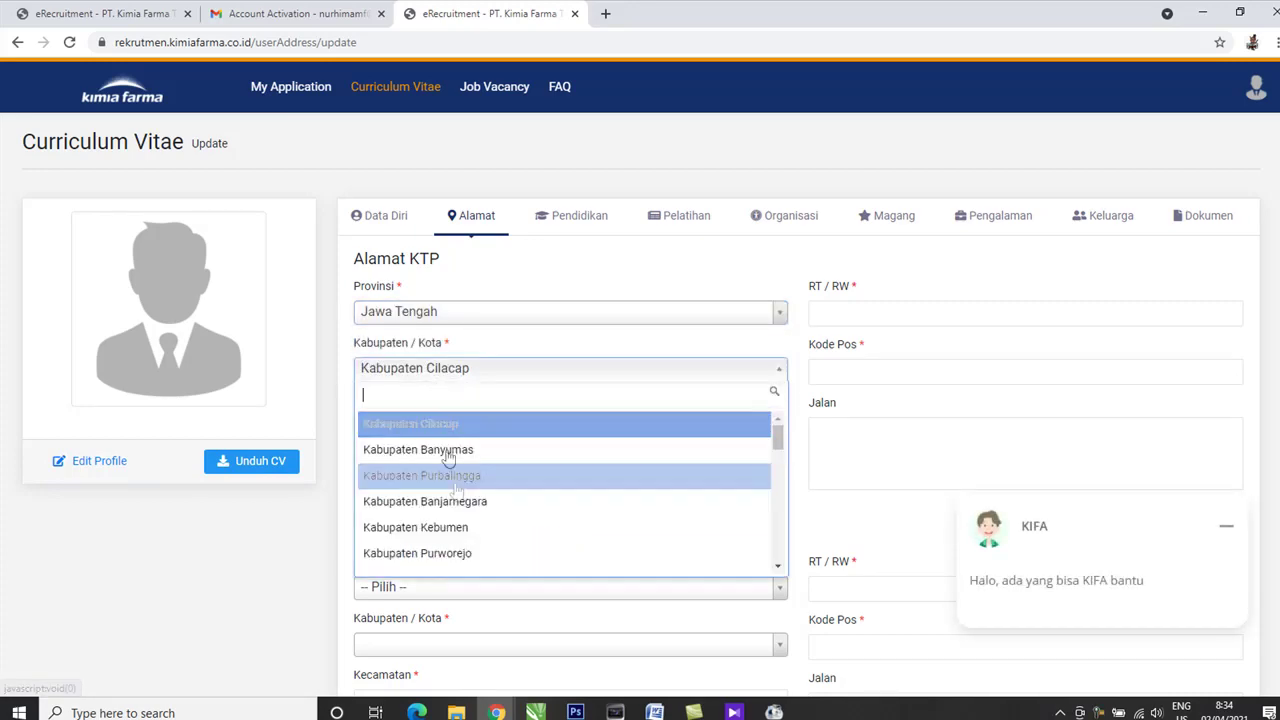
left_click(450, 531)
scroll(487, 419, "down", 2)
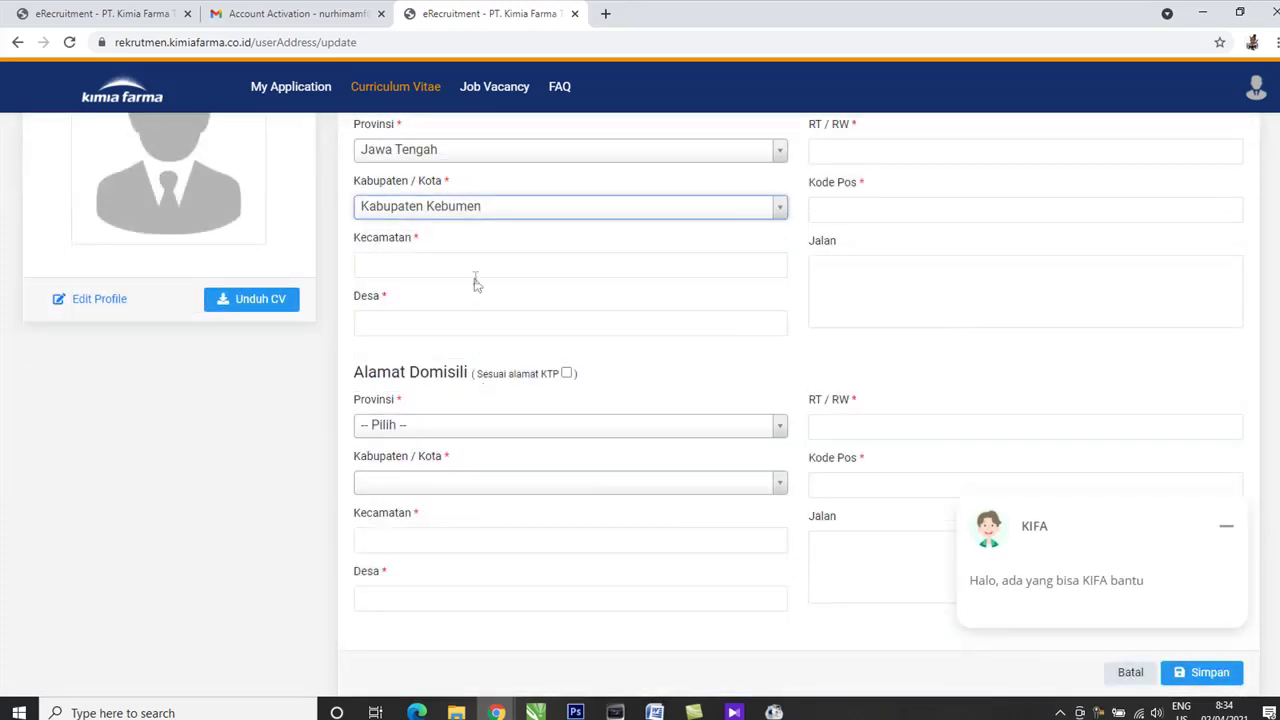
Change the KTP address regency to a different option from the list.
left_click(474, 274)
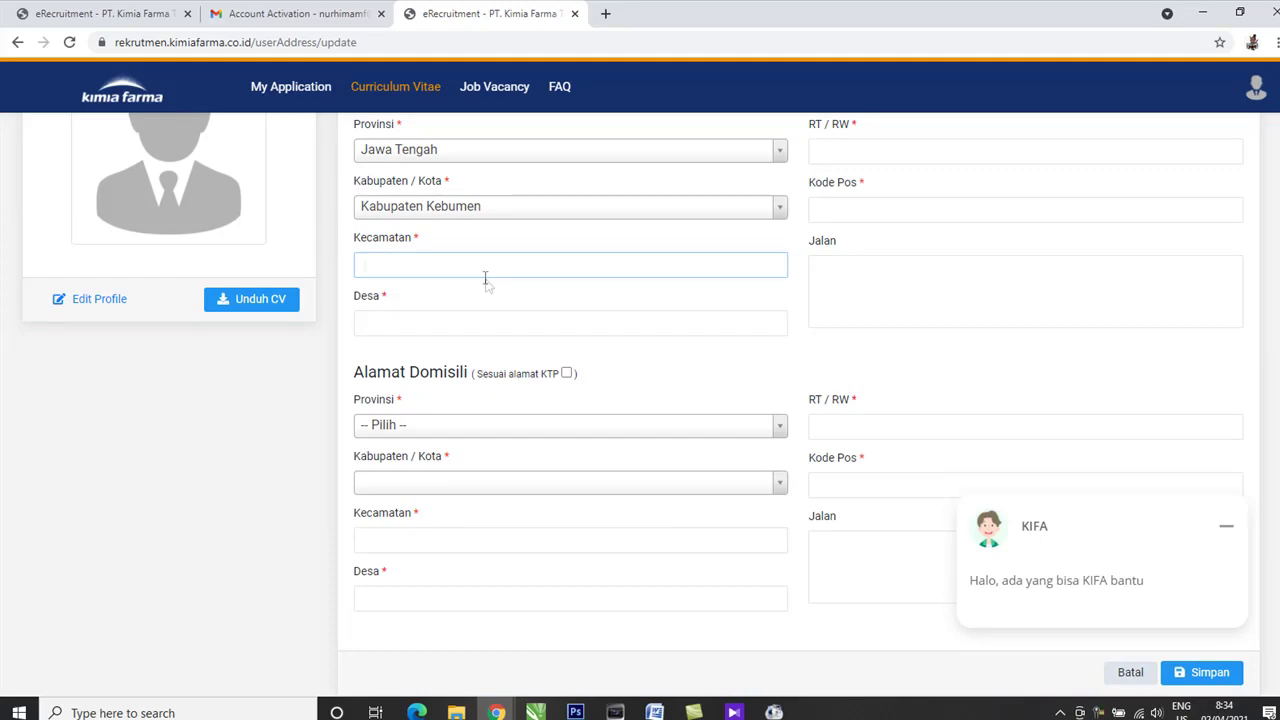
left_click(532, 215)
scroll(525, 320, "down", 5)
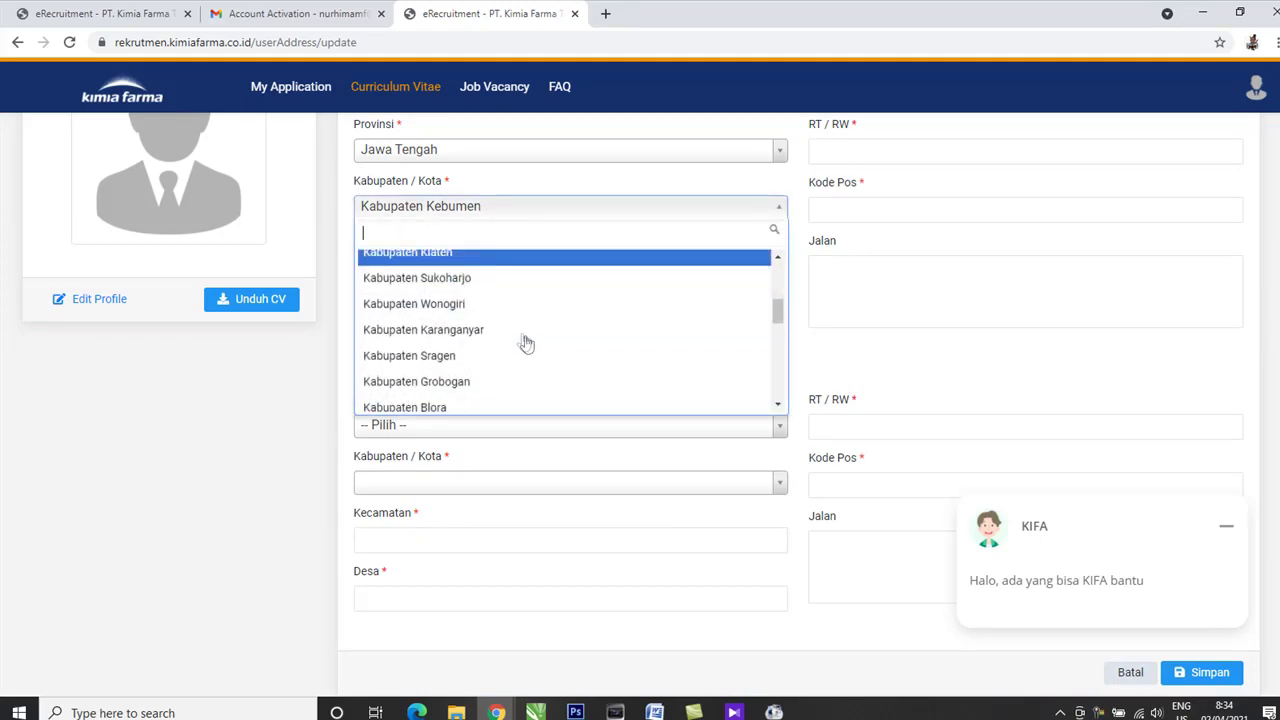
scroll(510, 330, "up", 5)
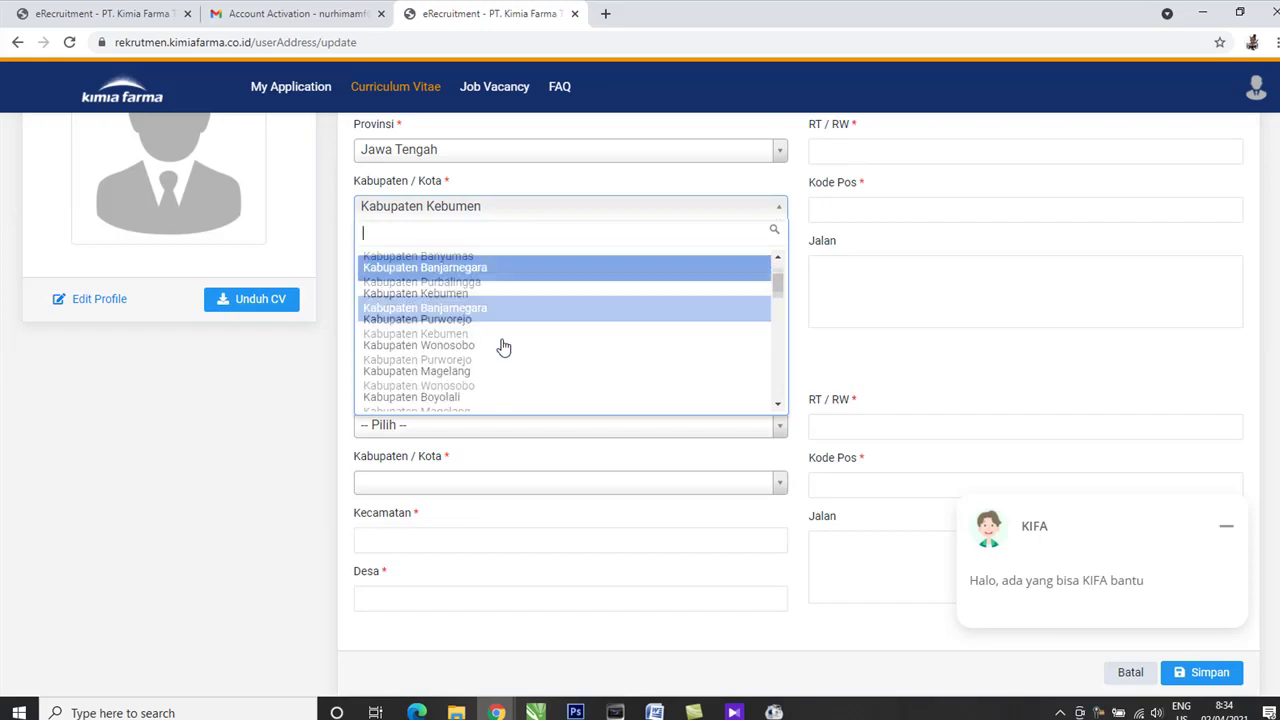
scroll(502, 346, "up", 2)
scroll(480, 320, "down", 5)
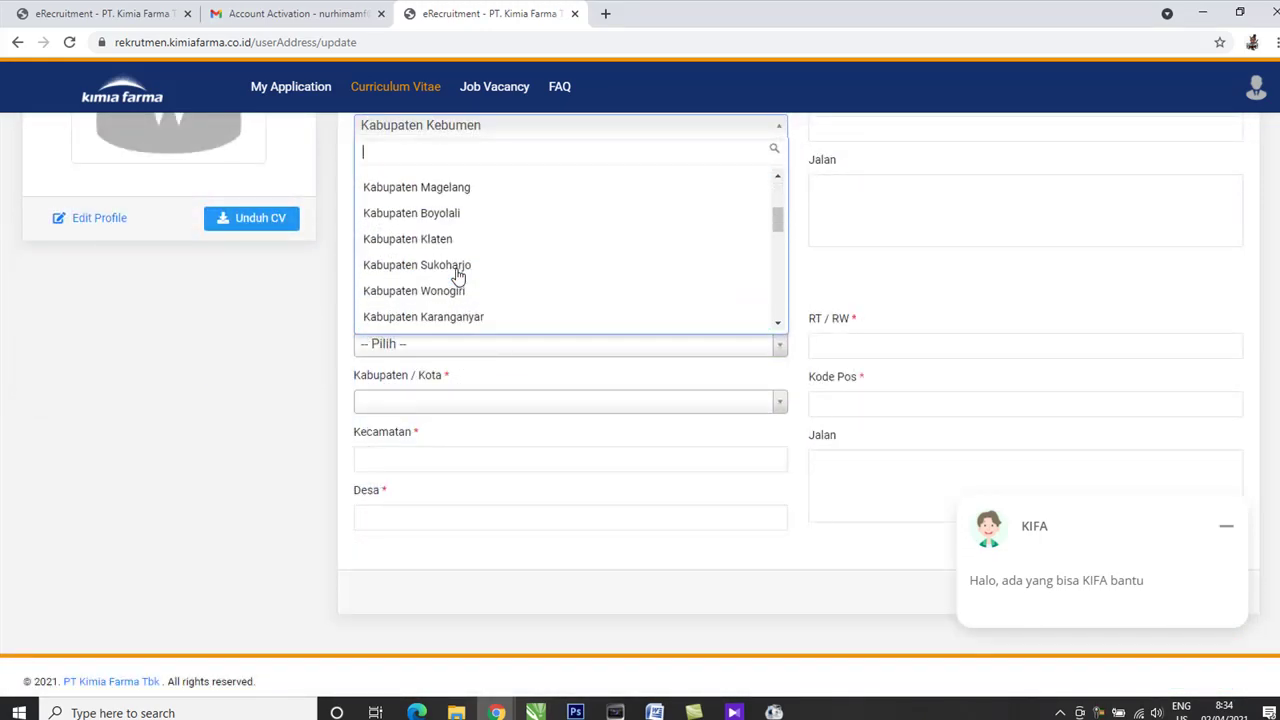
scroll(459, 262, "up", 3)
left_click(477, 248)
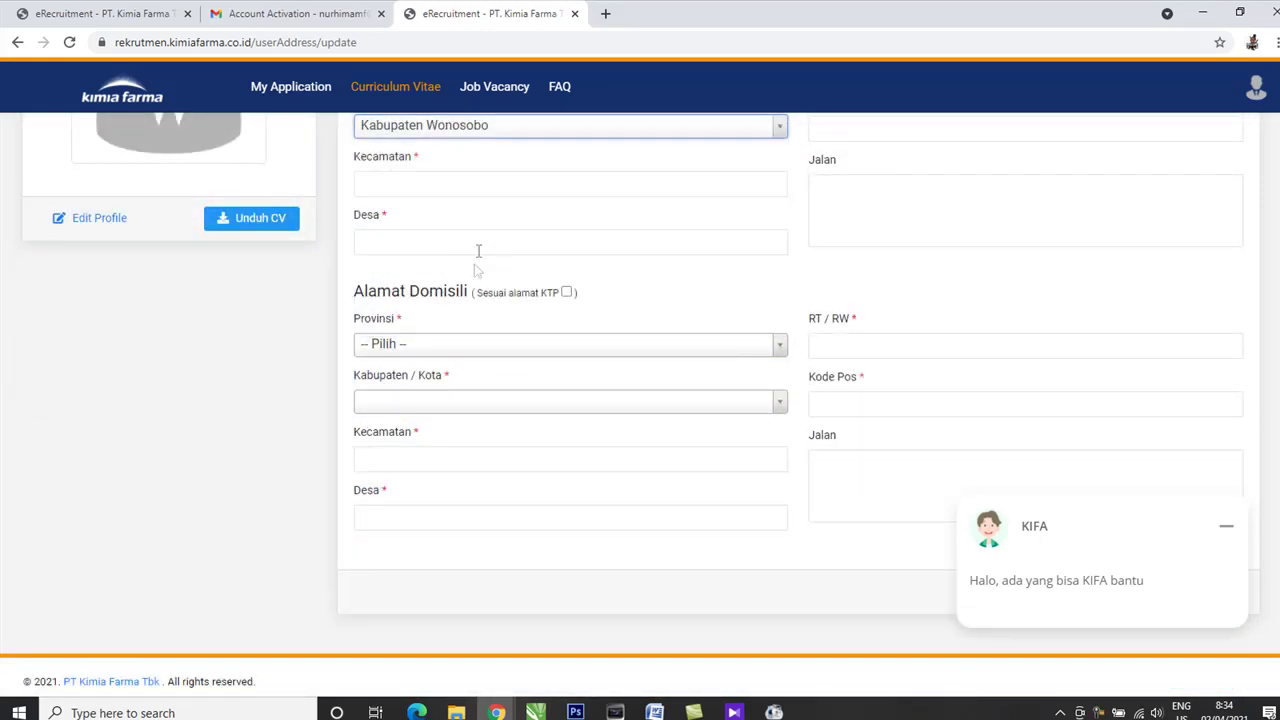
scroll(465, 287, "up", 2)
left_click(470, 268)
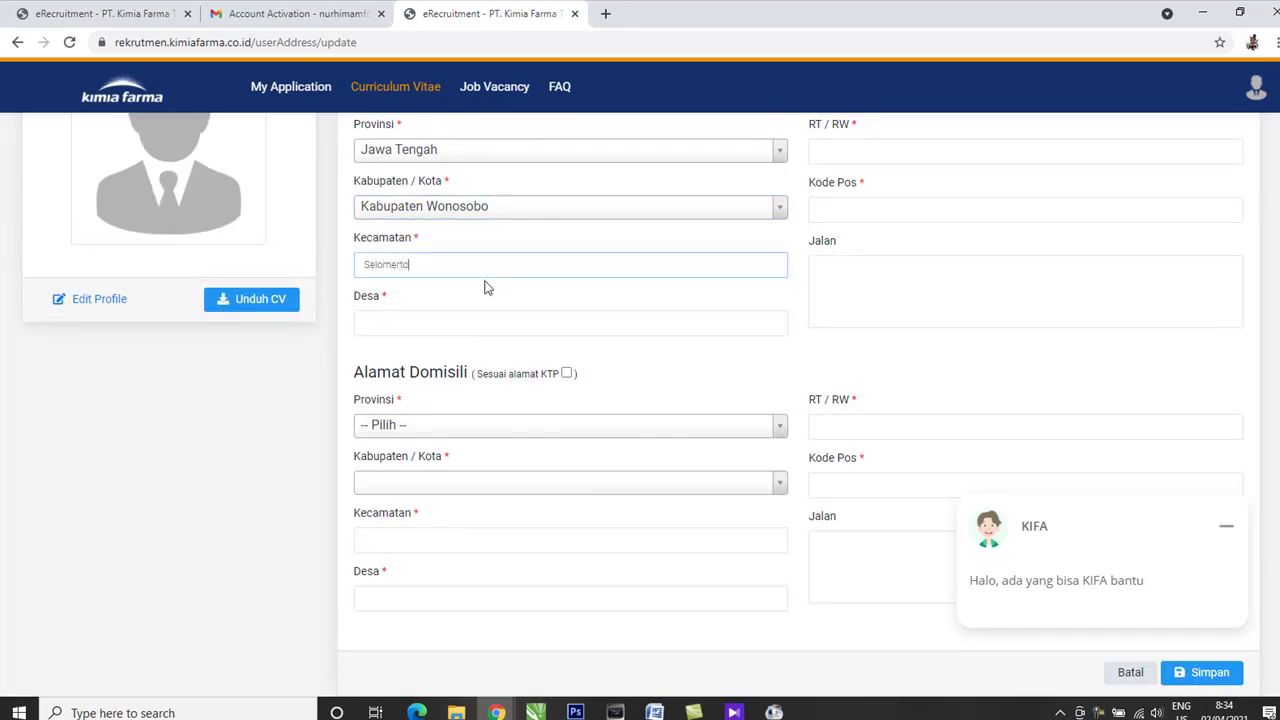
left_click(511, 320)
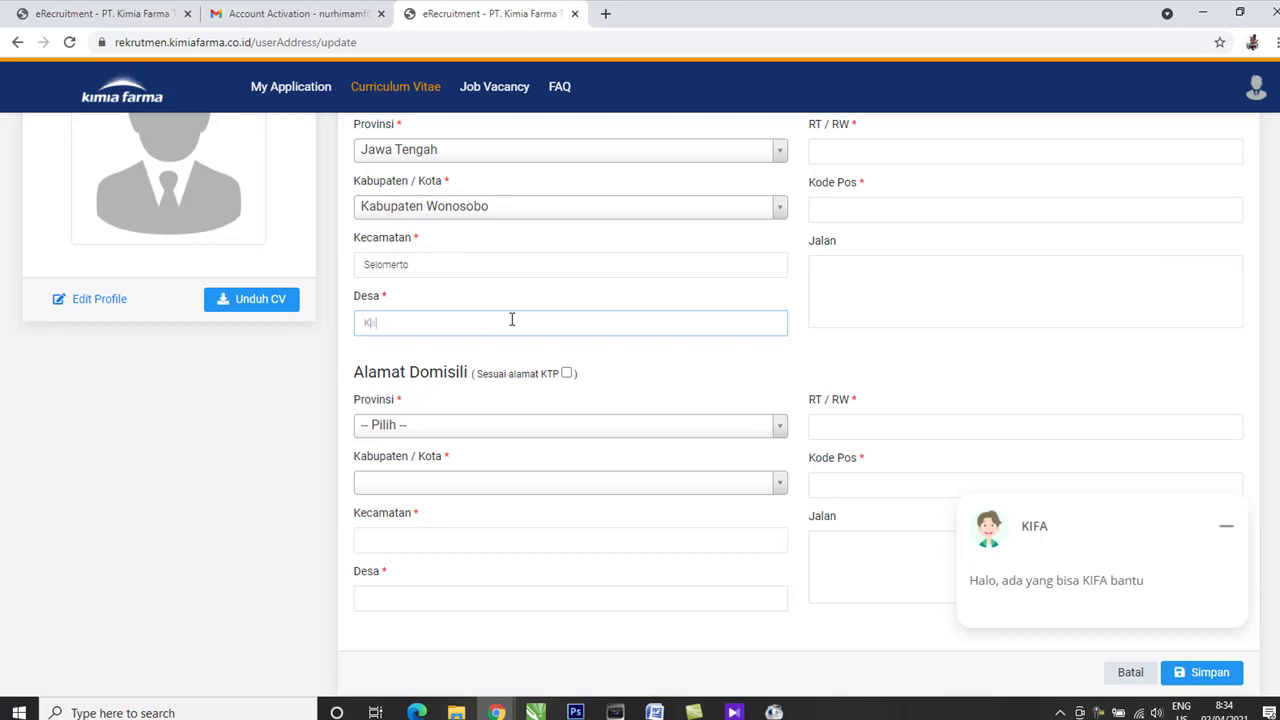
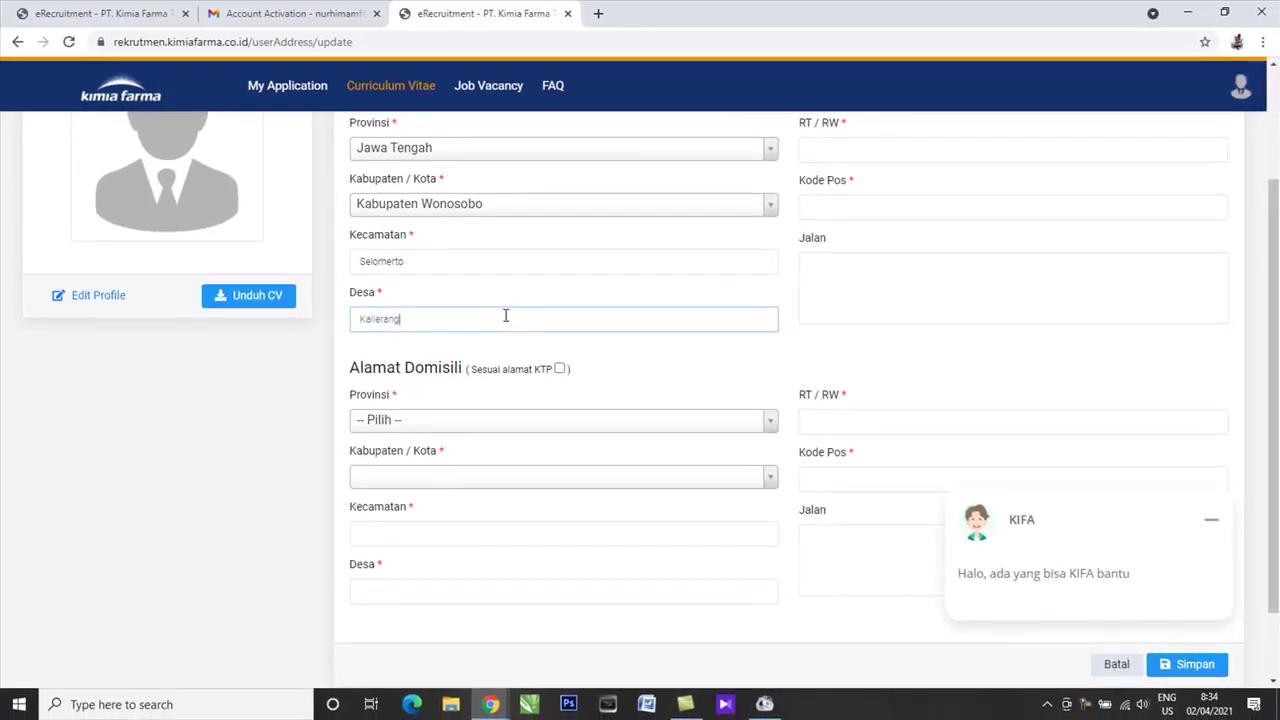
scroll(506, 314, "up", 3)
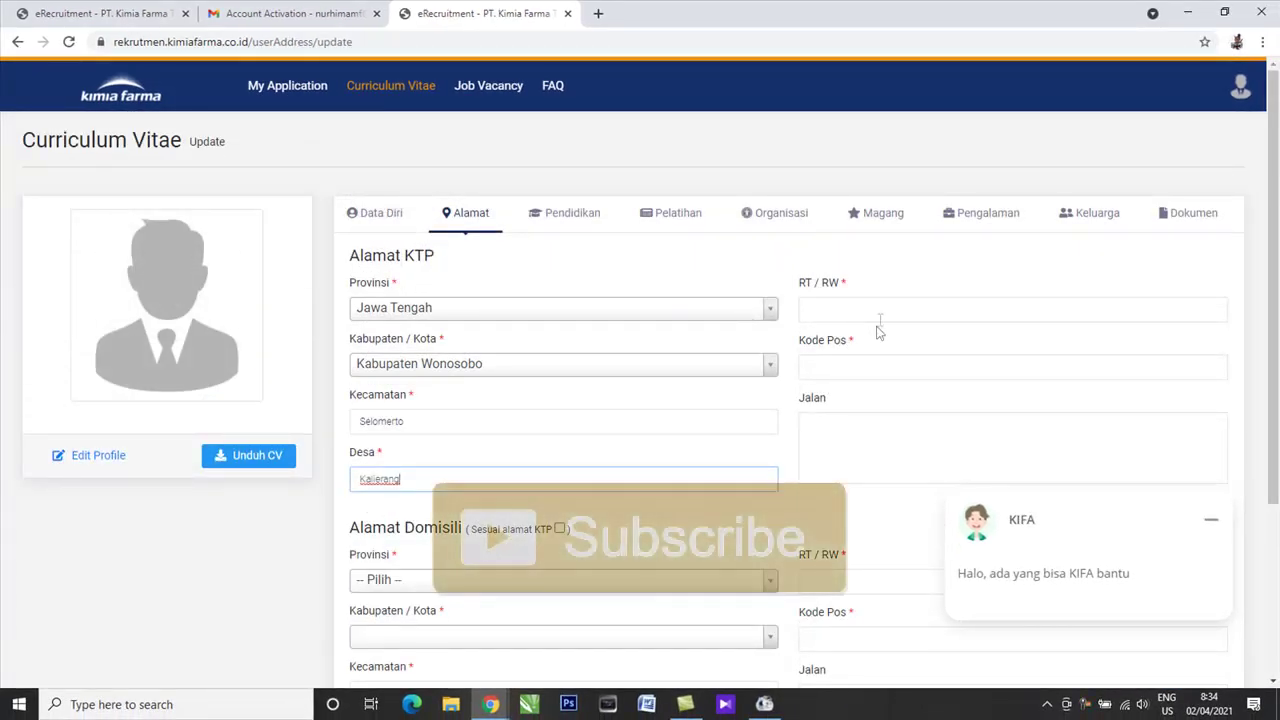
left_click(889, 308)
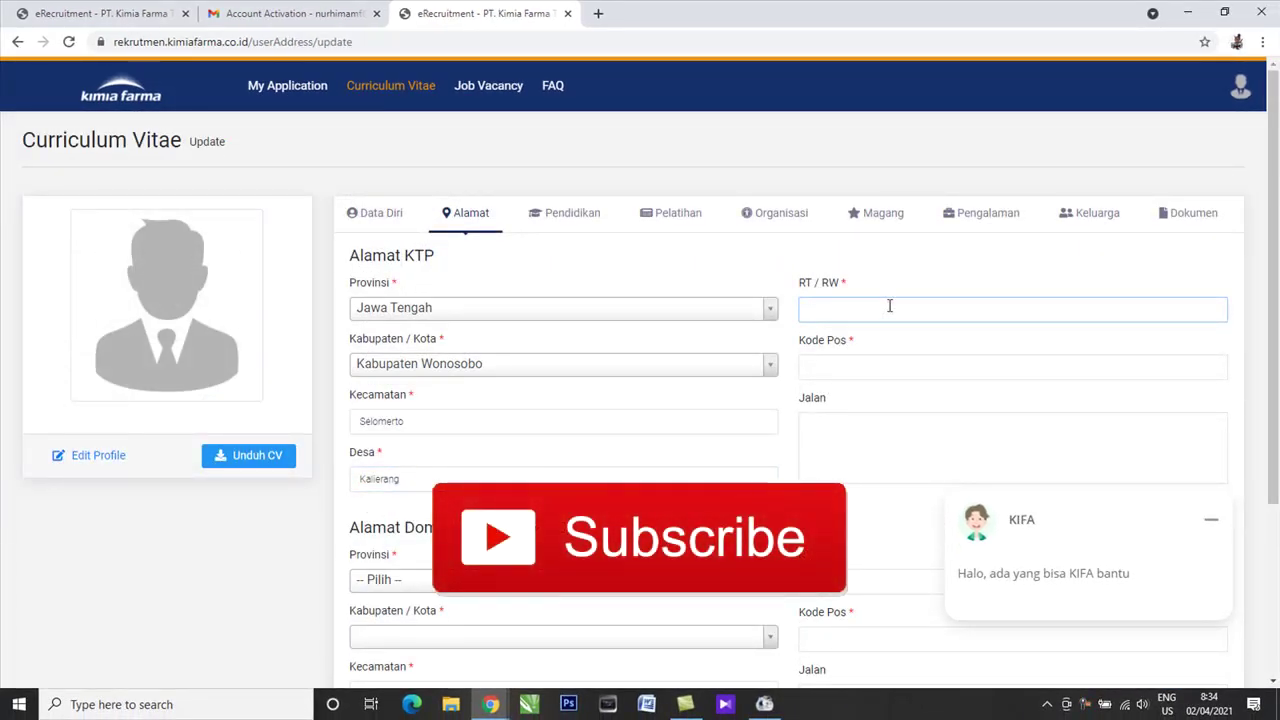
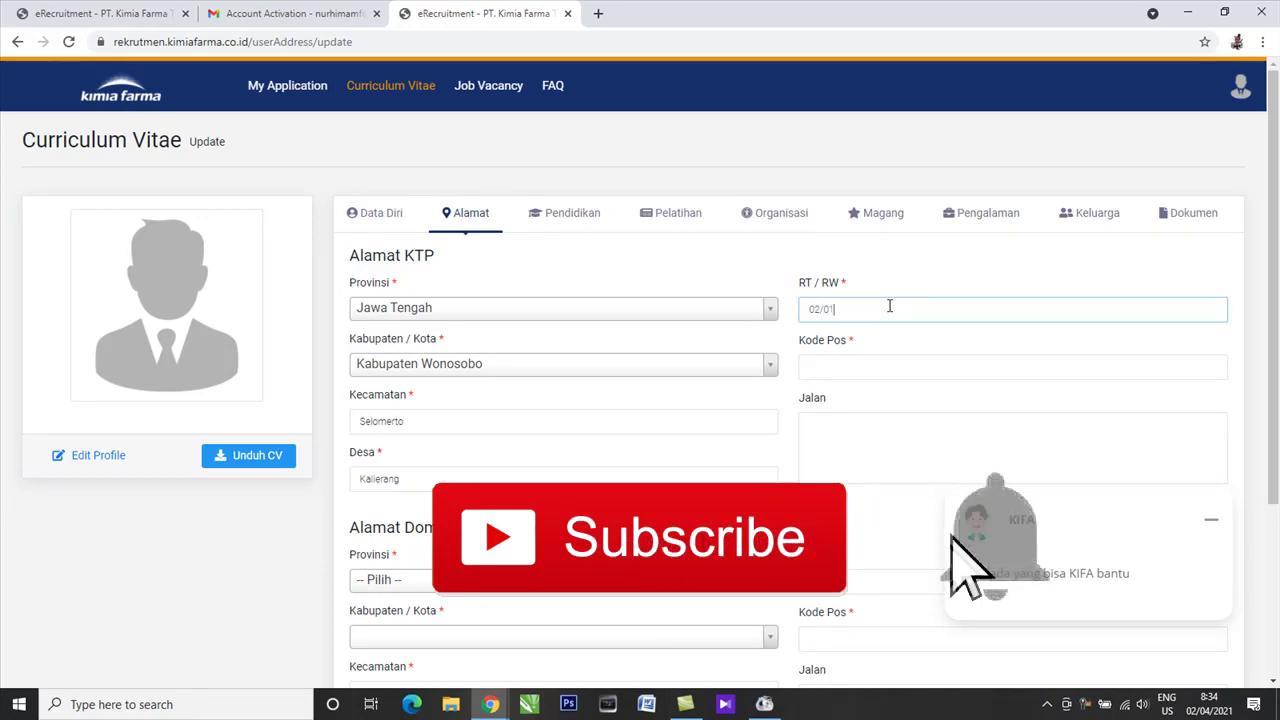
Enter KTP postal code '56' and street 'Pendo', then minimise the KIFA chat.
left_click(1005, 370)
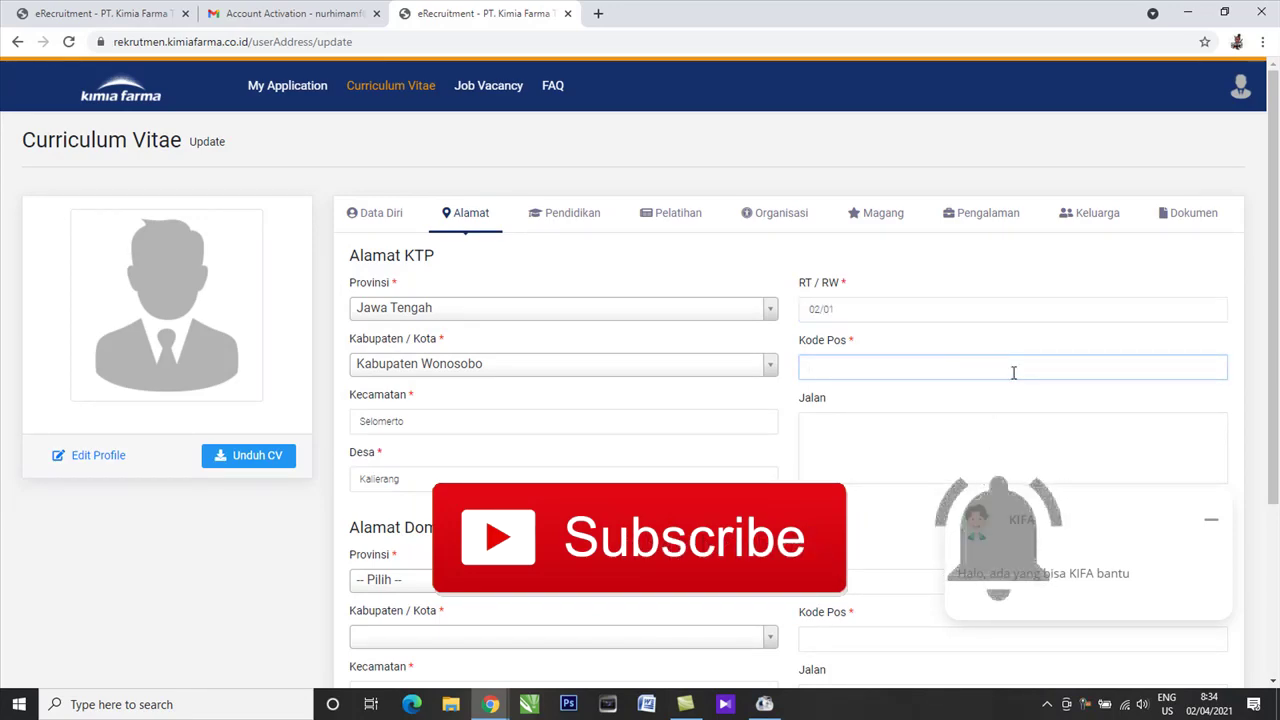
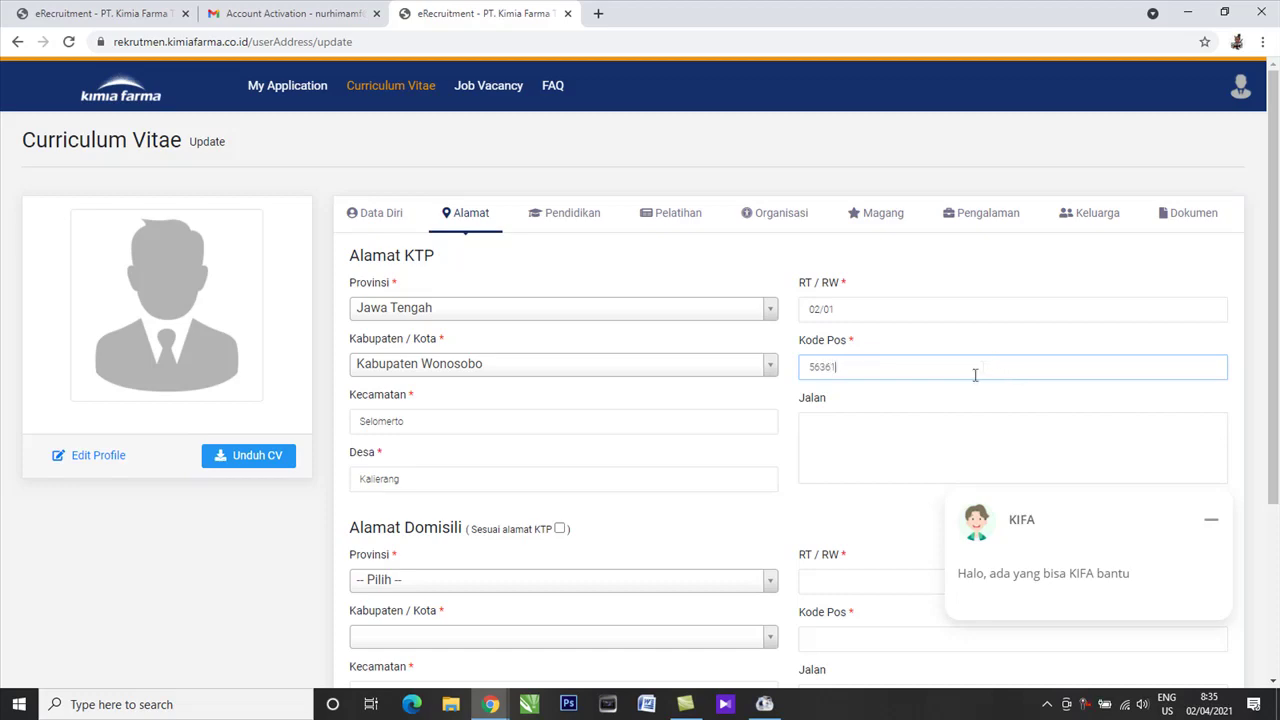
scroll(975, 374, "down", 2)
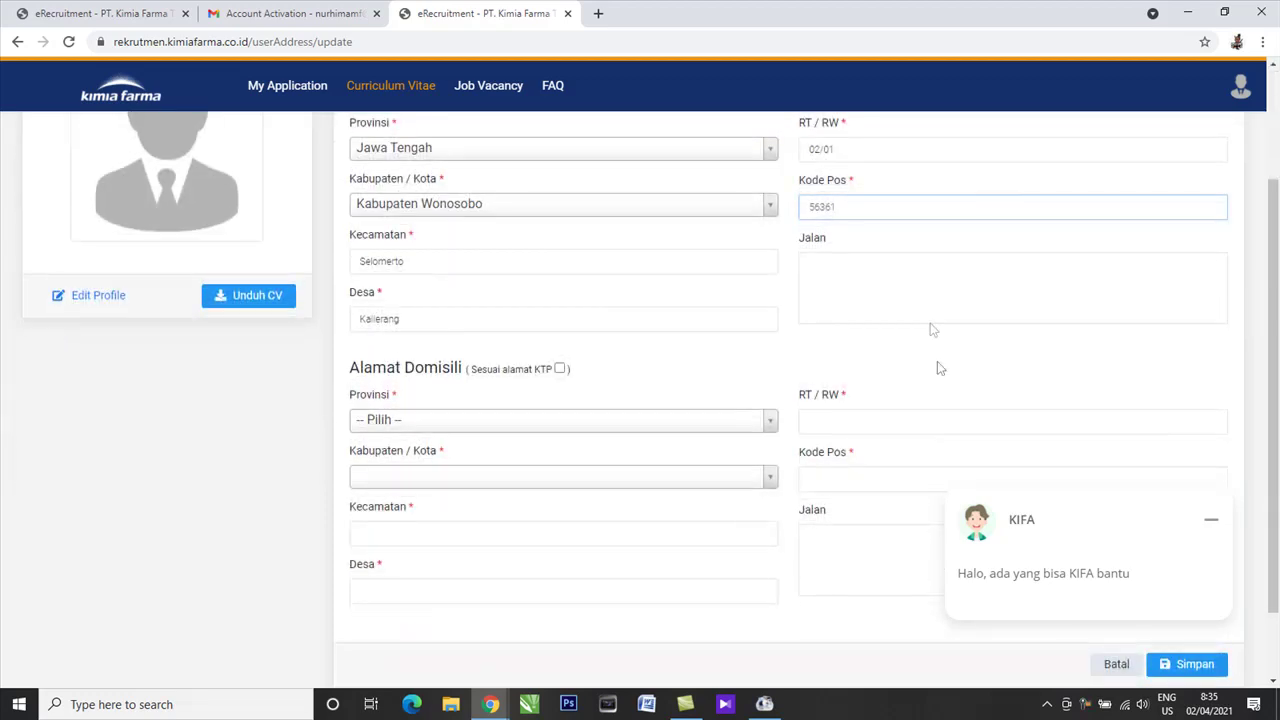
left_click(932, 289)
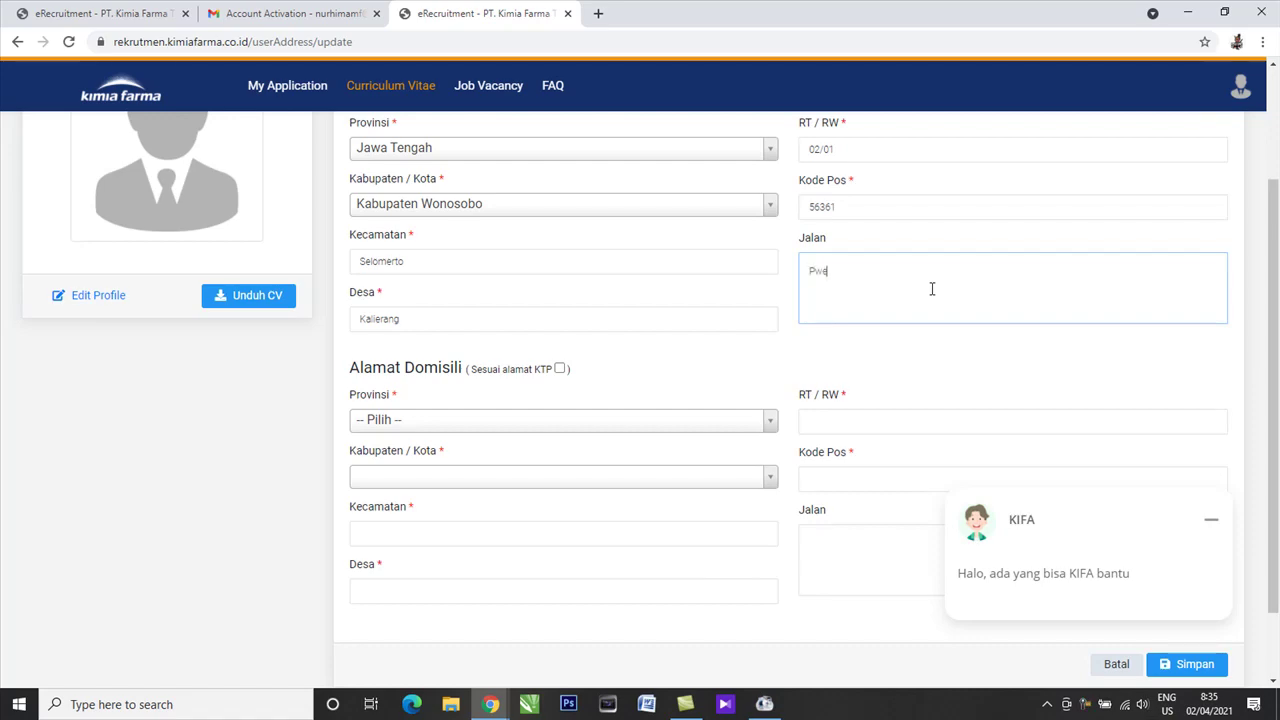
scroll(743, 391, "down", 1)
left_click(1211, 519)
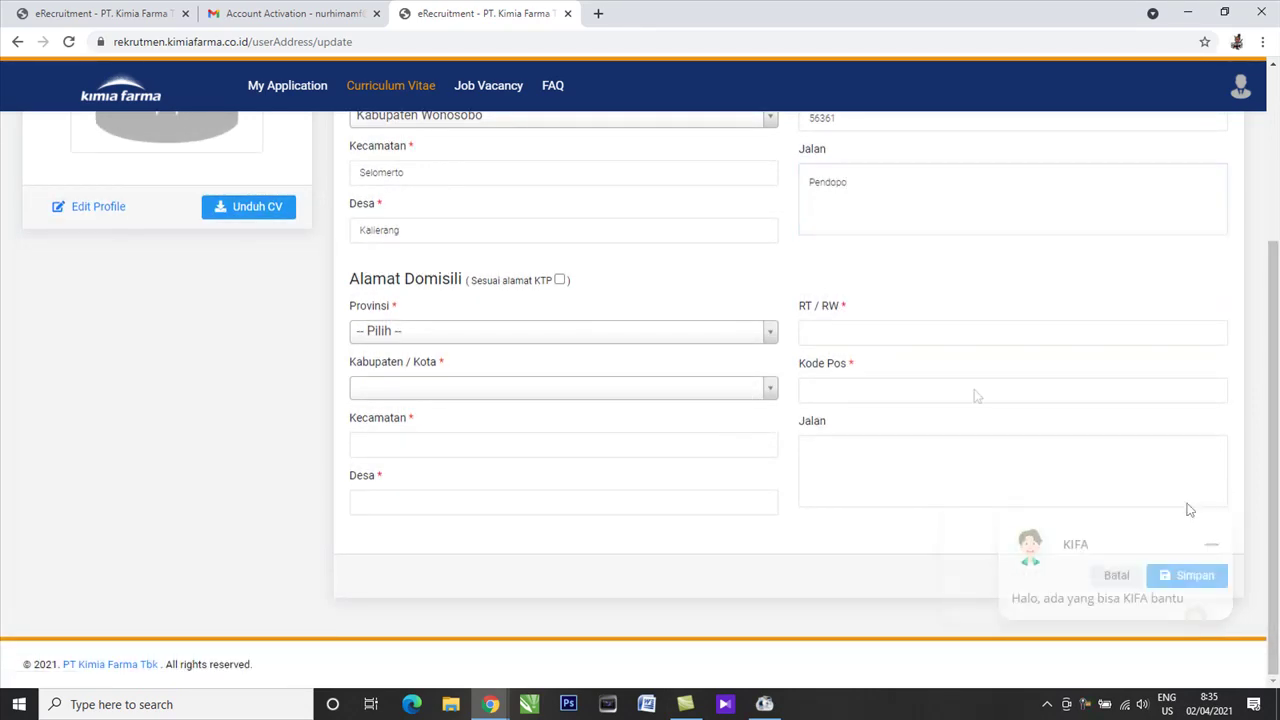
scroll(1140, 394, "up", 2)
scroll(1140, 396, "down", 1)
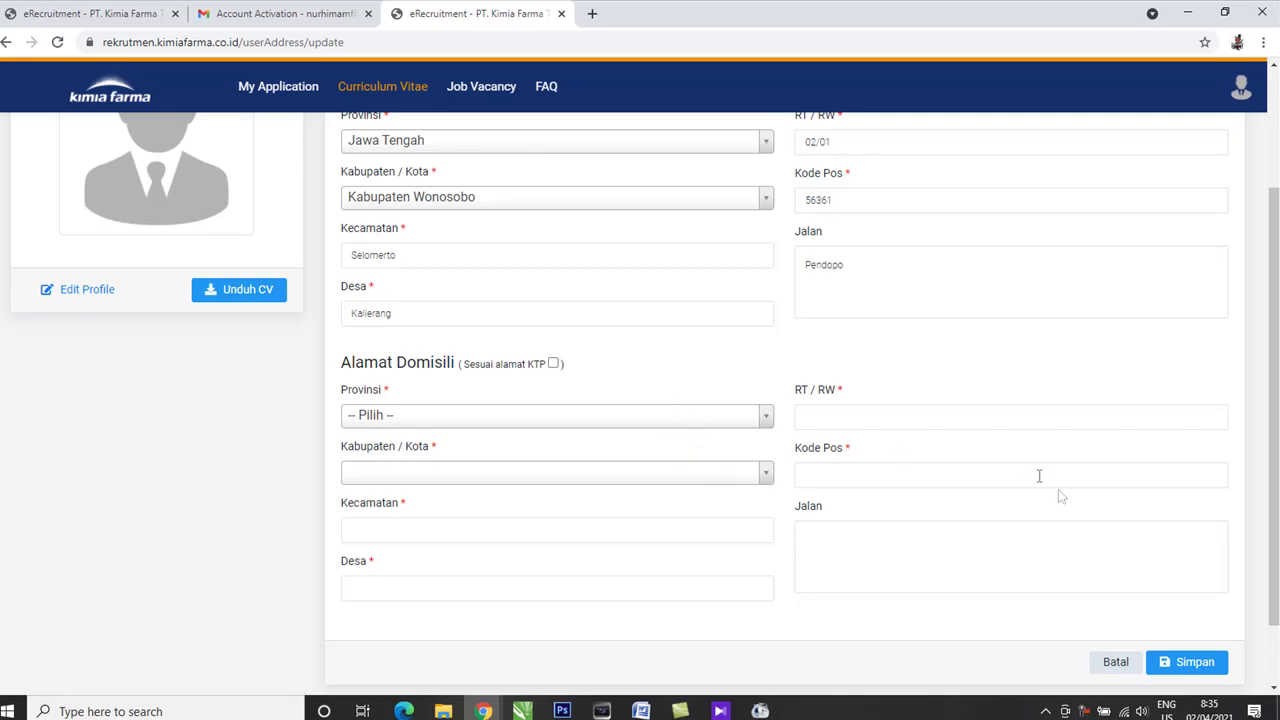
Select the domicile address province and regency after a failed save attempt.
left_click(1205, 665)
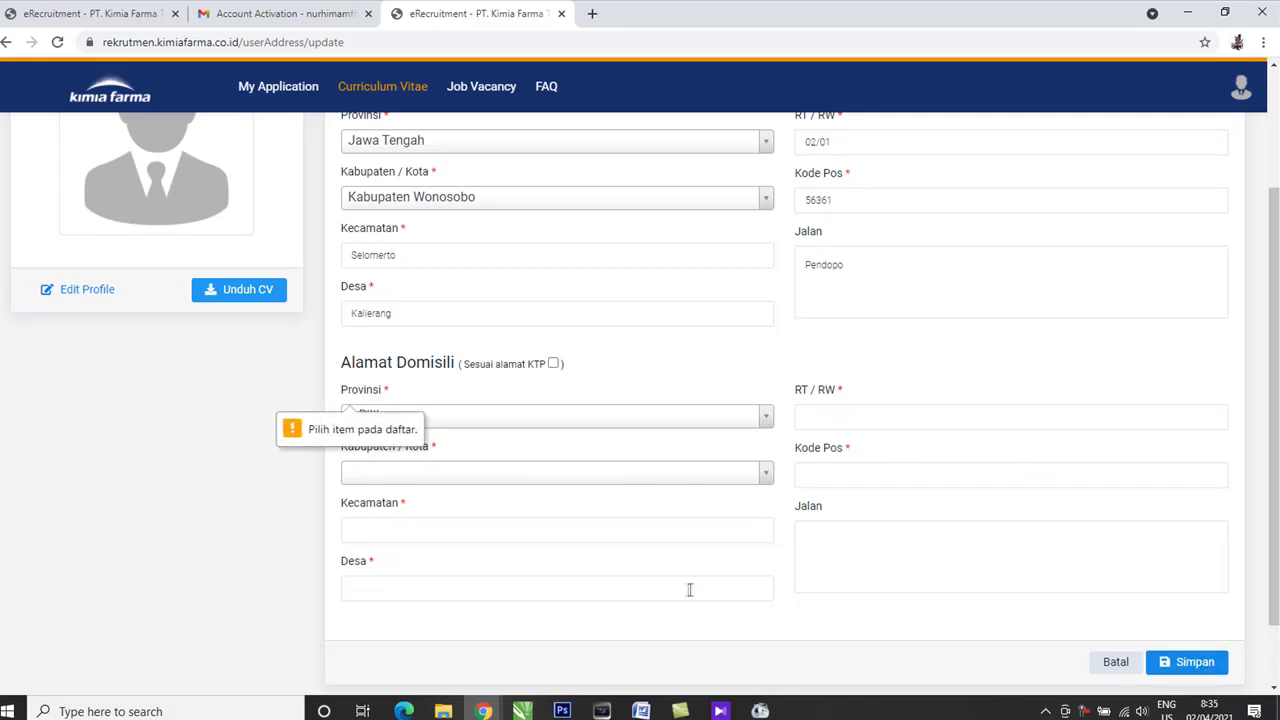
left_click(436, 418)
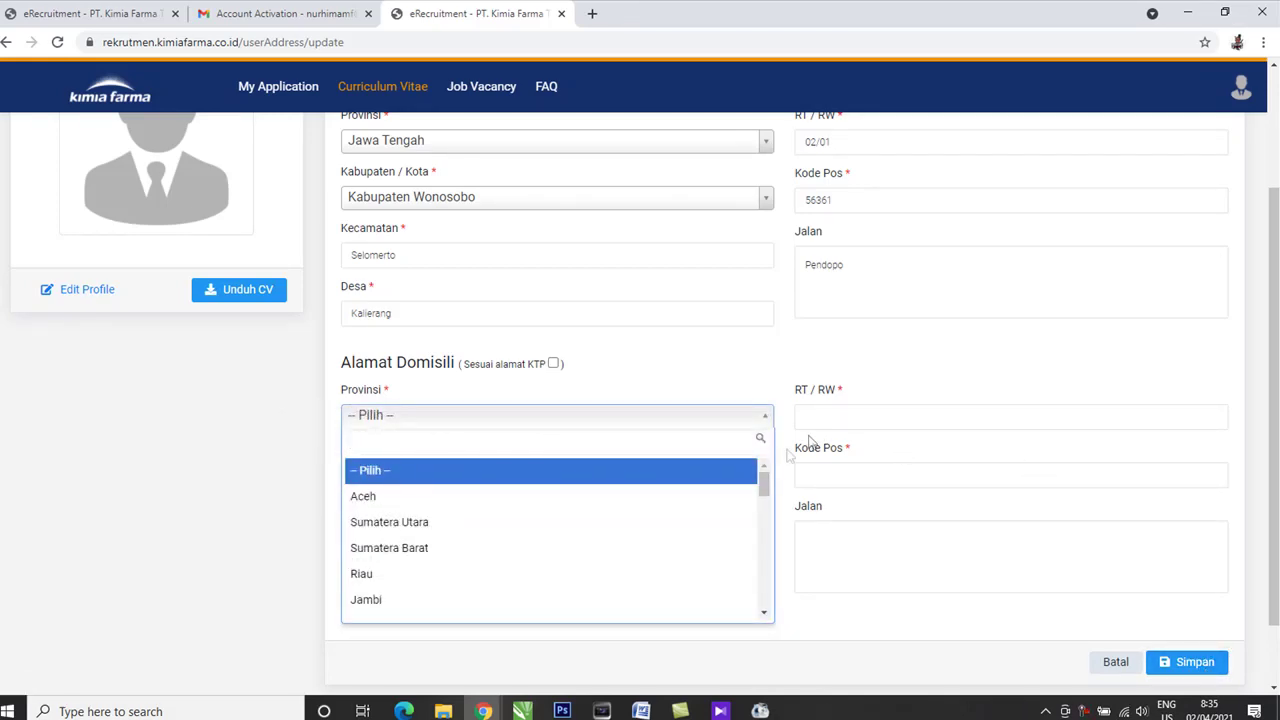
left_click(1076, 465)
left_click(1183, 668)
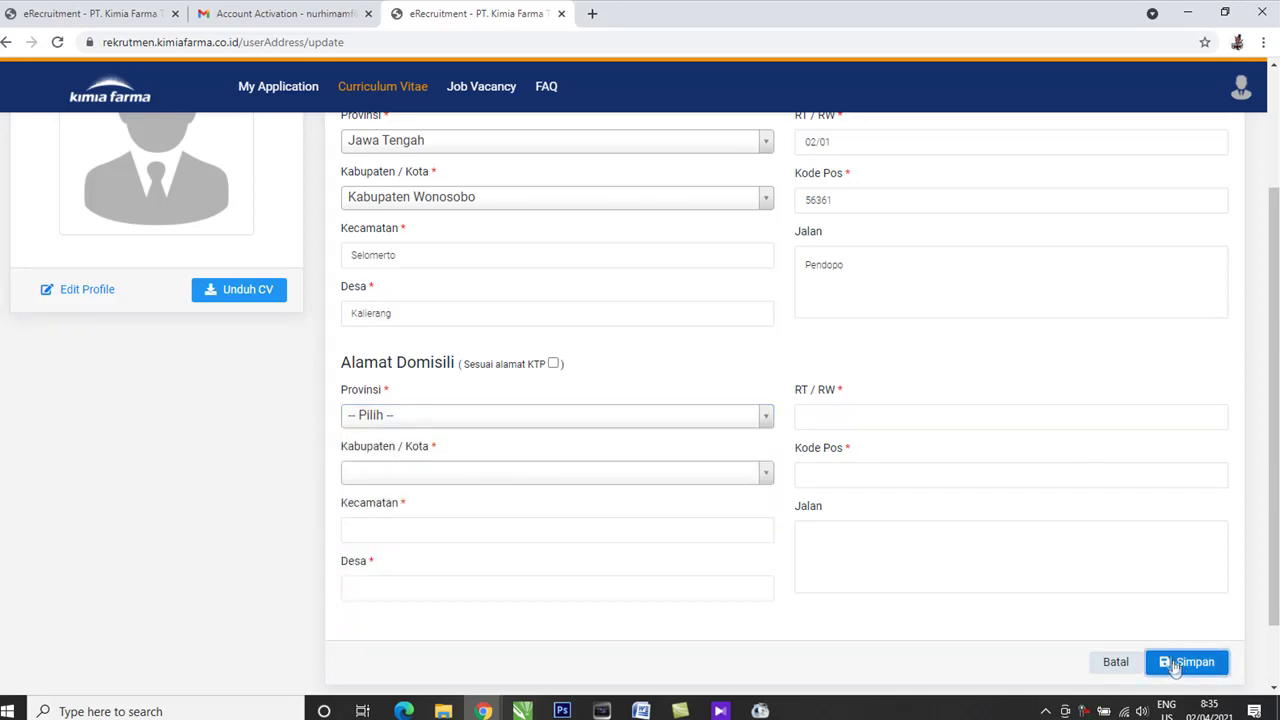
left_click(460, 416)
left_click(434, 500)
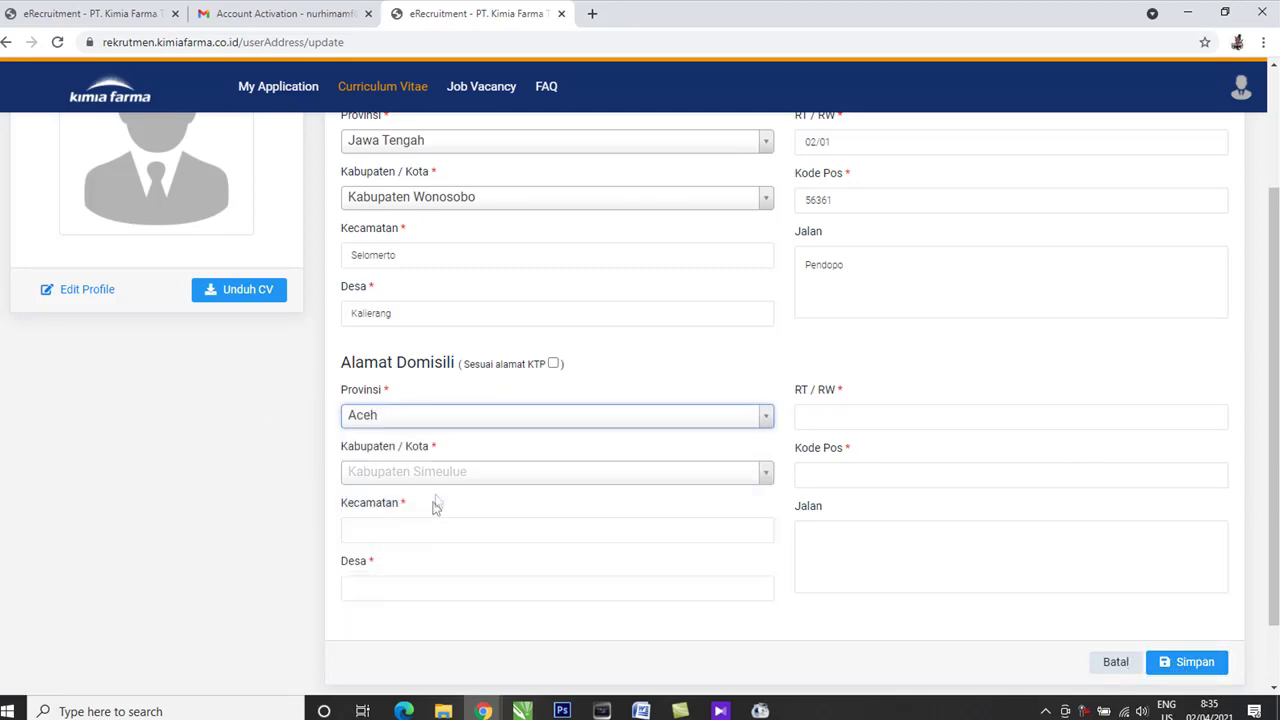
left_click(448, 478)
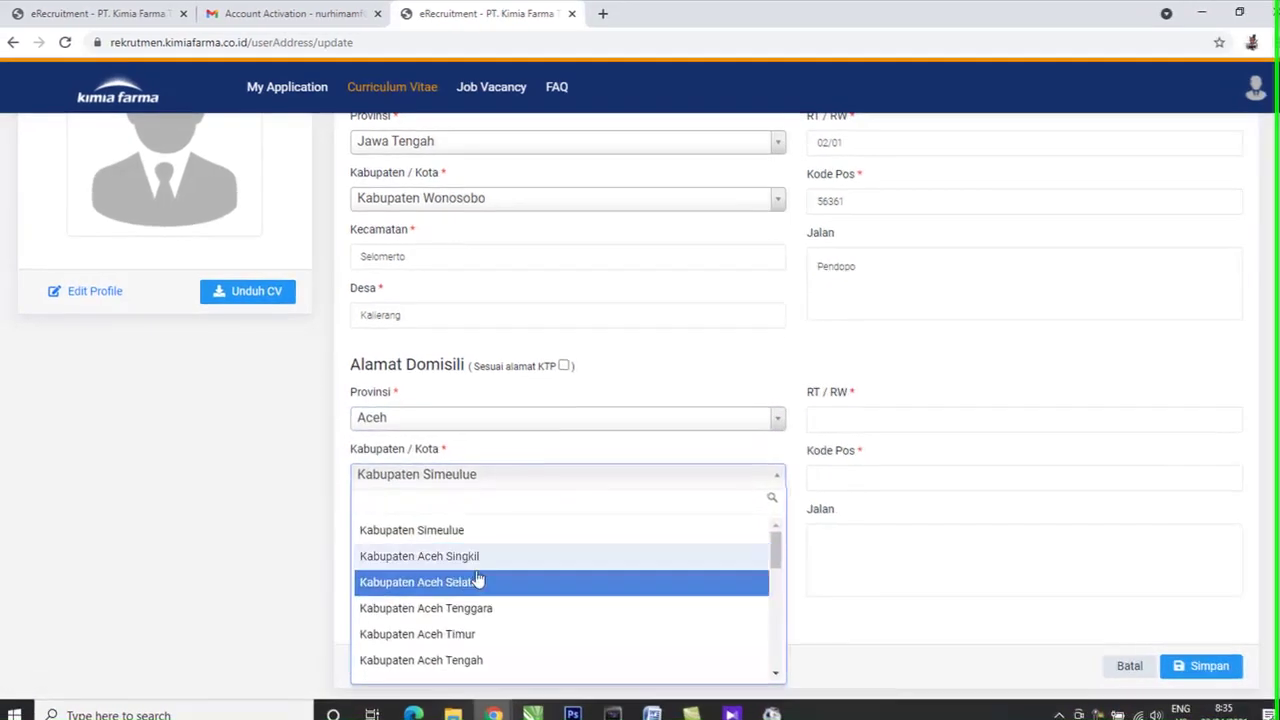
left_click(478, 580)
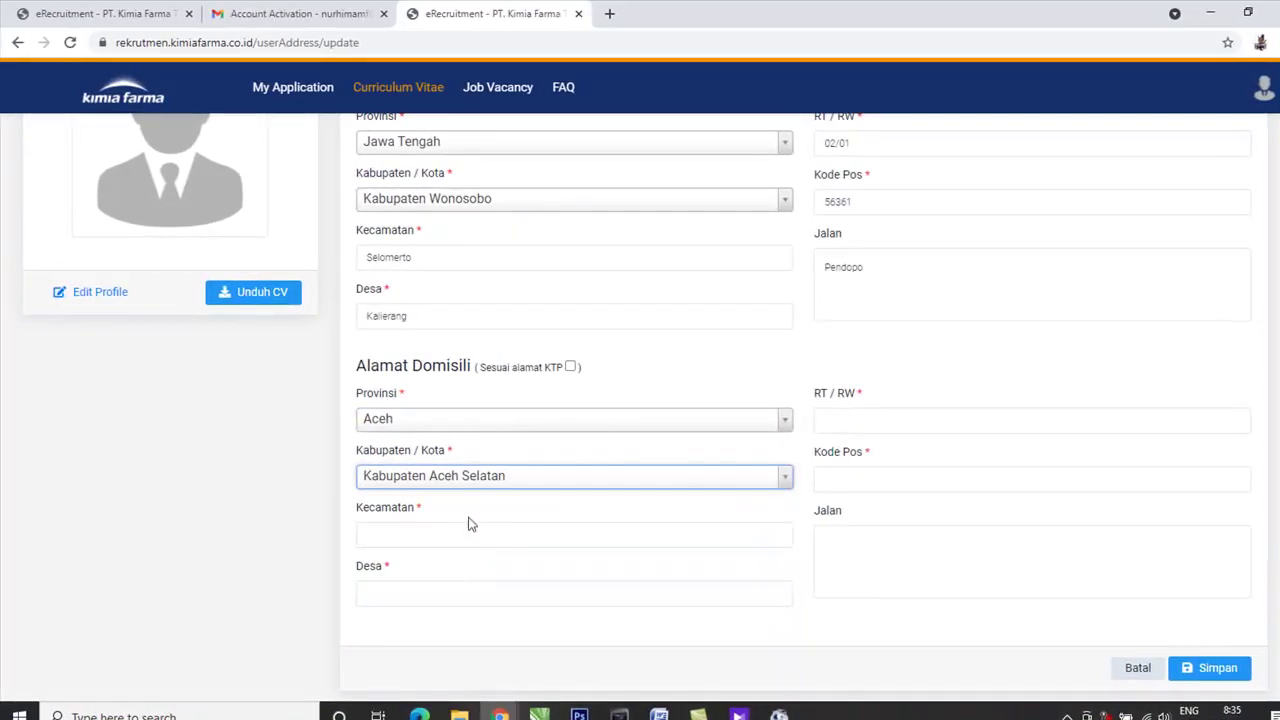
Fill the domicile district 'jfjf', the village and RT/RW 01/21.
left_click(493, 532)
left_click(575, 565)
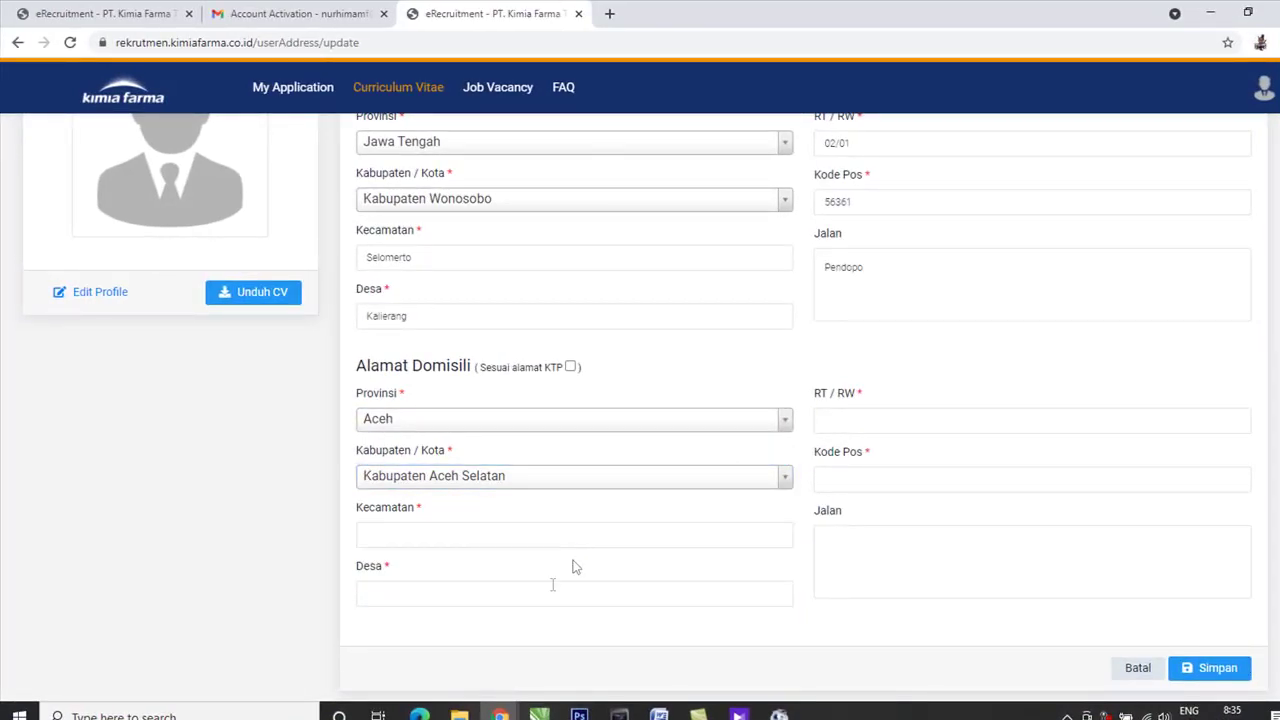
left_click(519, 542)
type("jfjfjkakaka")
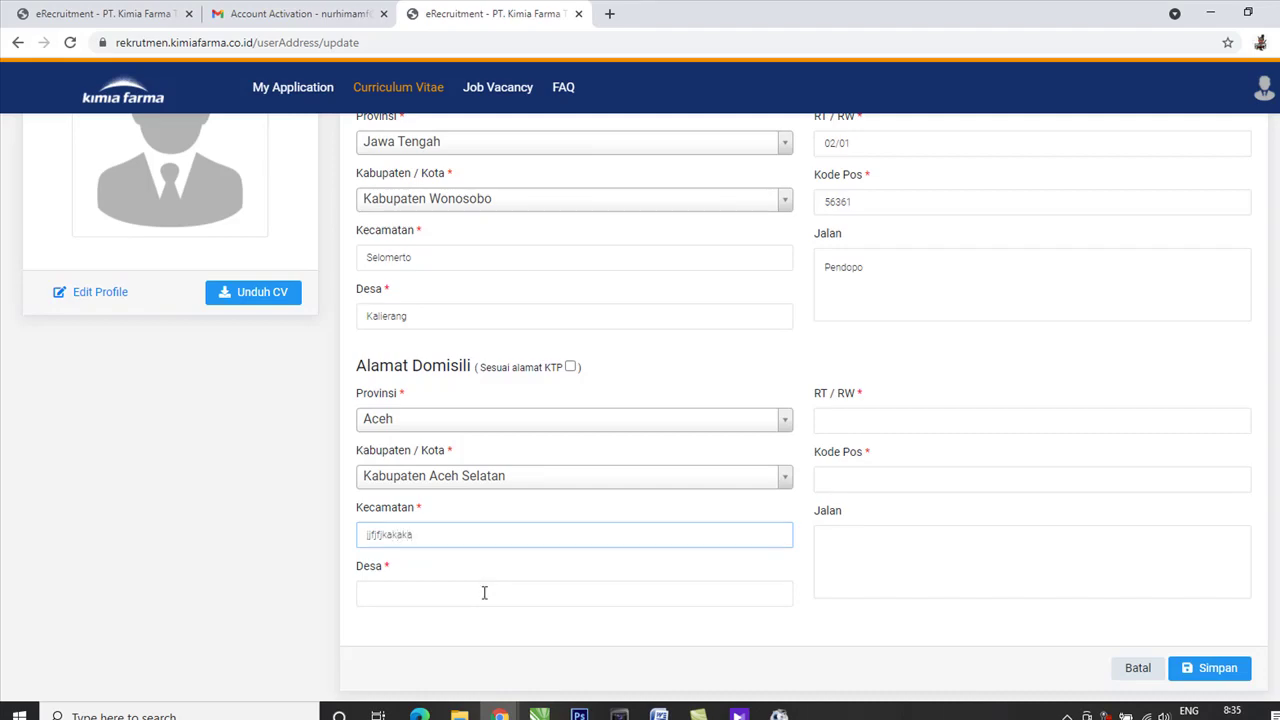
left_click(484, 593)
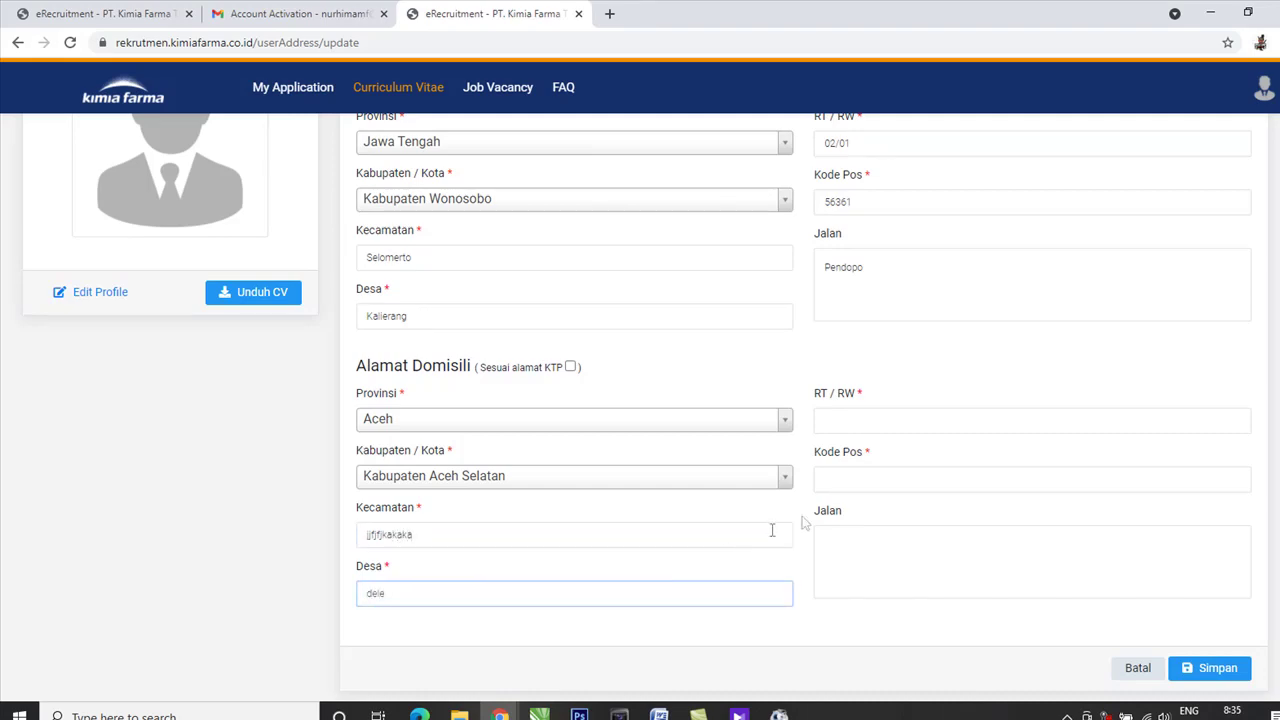
left_click(887, 424)
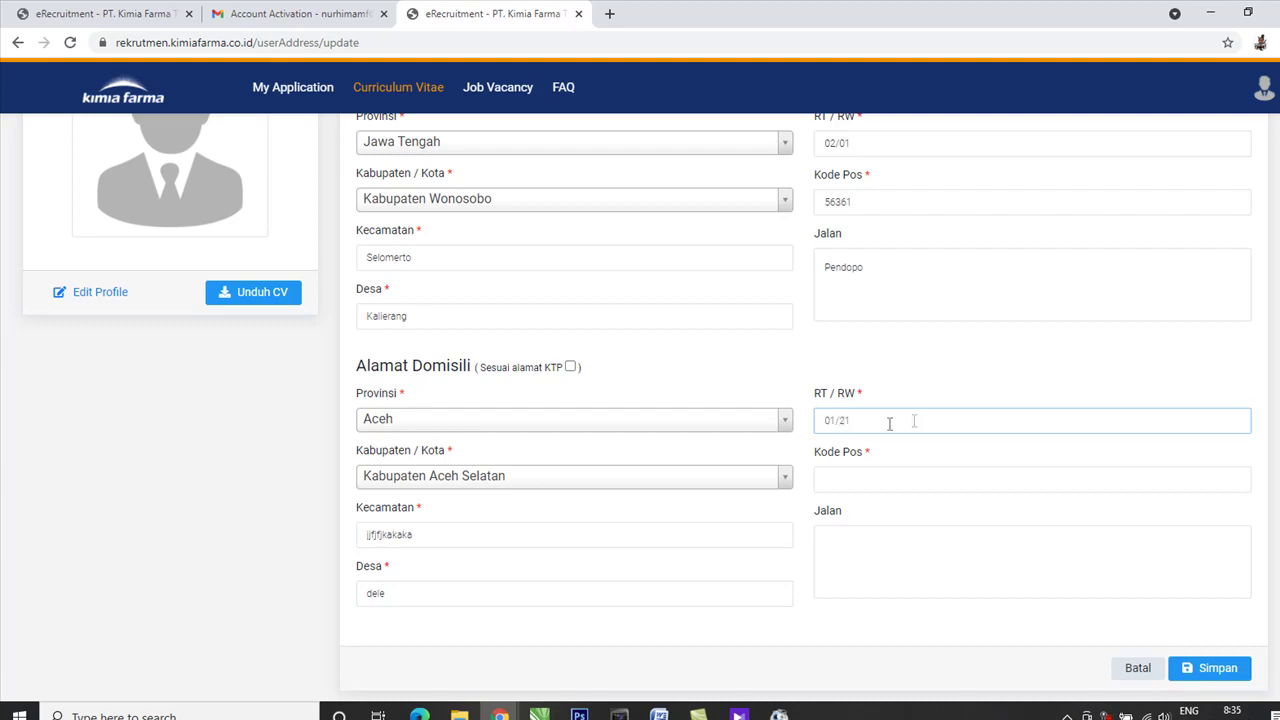
scroll(908, 471, "up", 3)
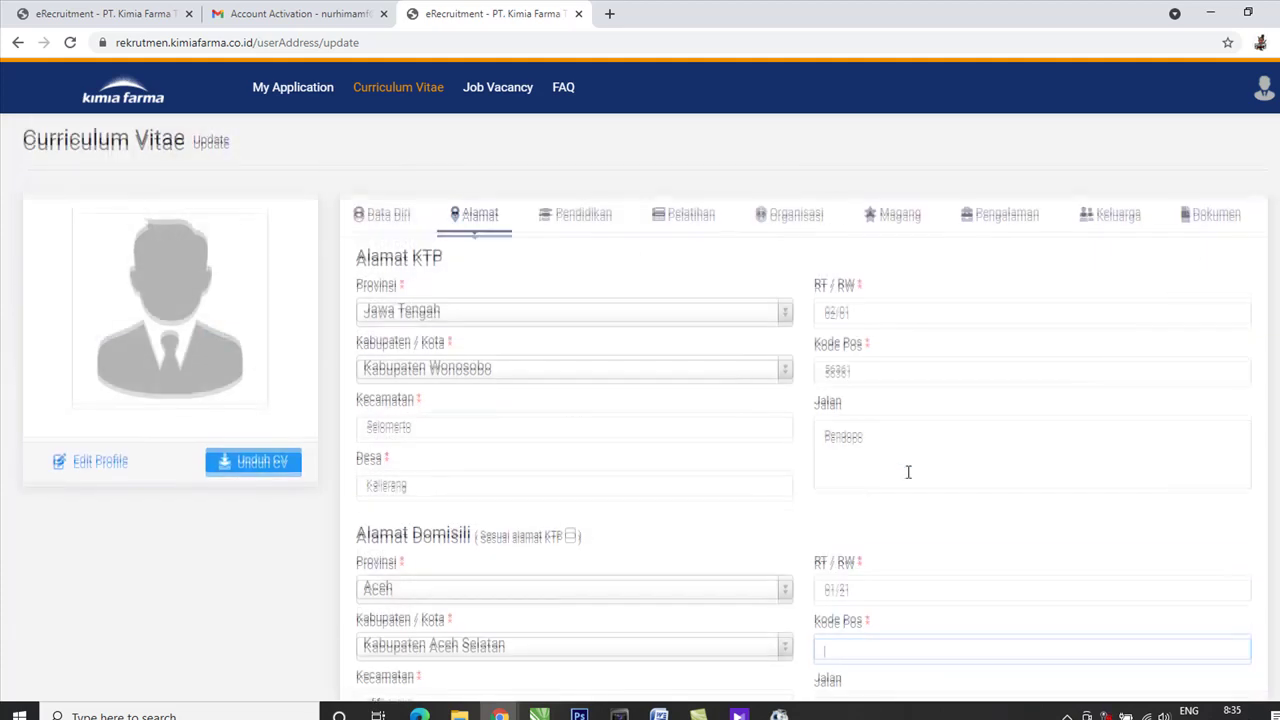
scroll(860, 460, "down", 2)
type("21")
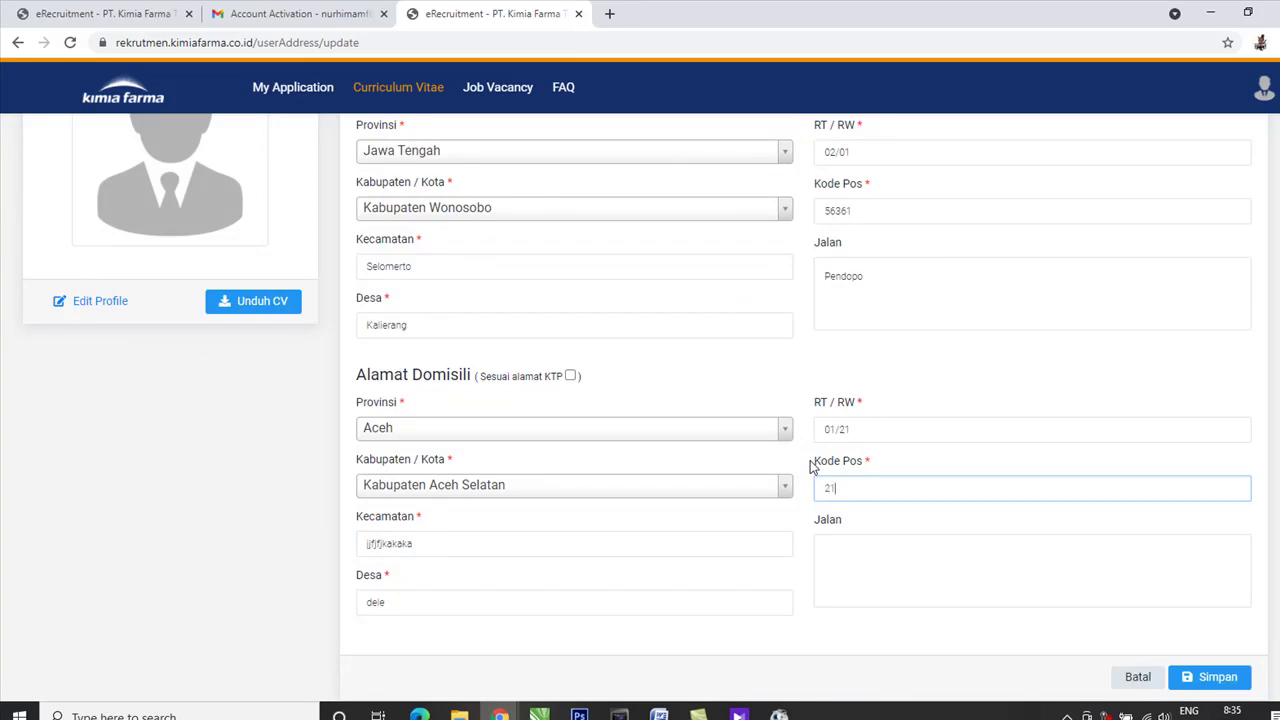
scroll(812, 467, "down", 1)
Enter domicile postal code 212323 and the street, then save the address data.
left_click(860, 462)
left_click(849, 407)
type("323")
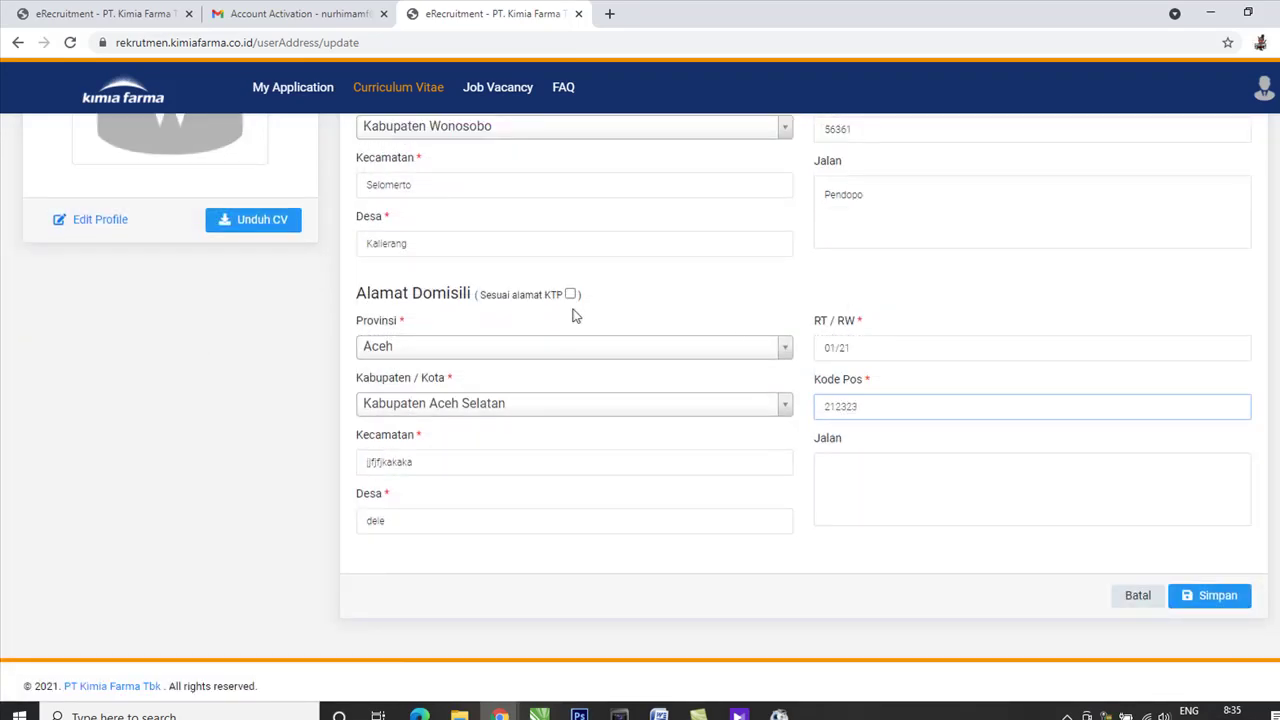
scroll(575, 315, "up", 3)
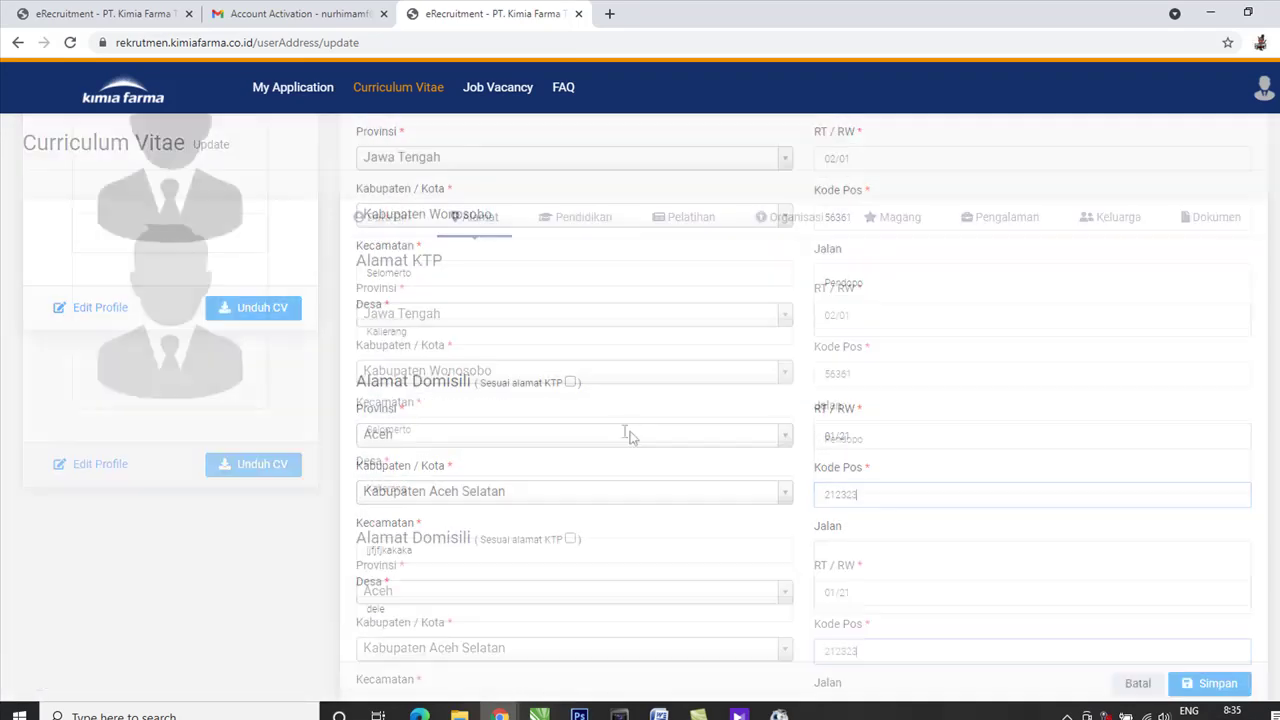
scroll(526, 343, "down", 3)
left_click(964, 485)
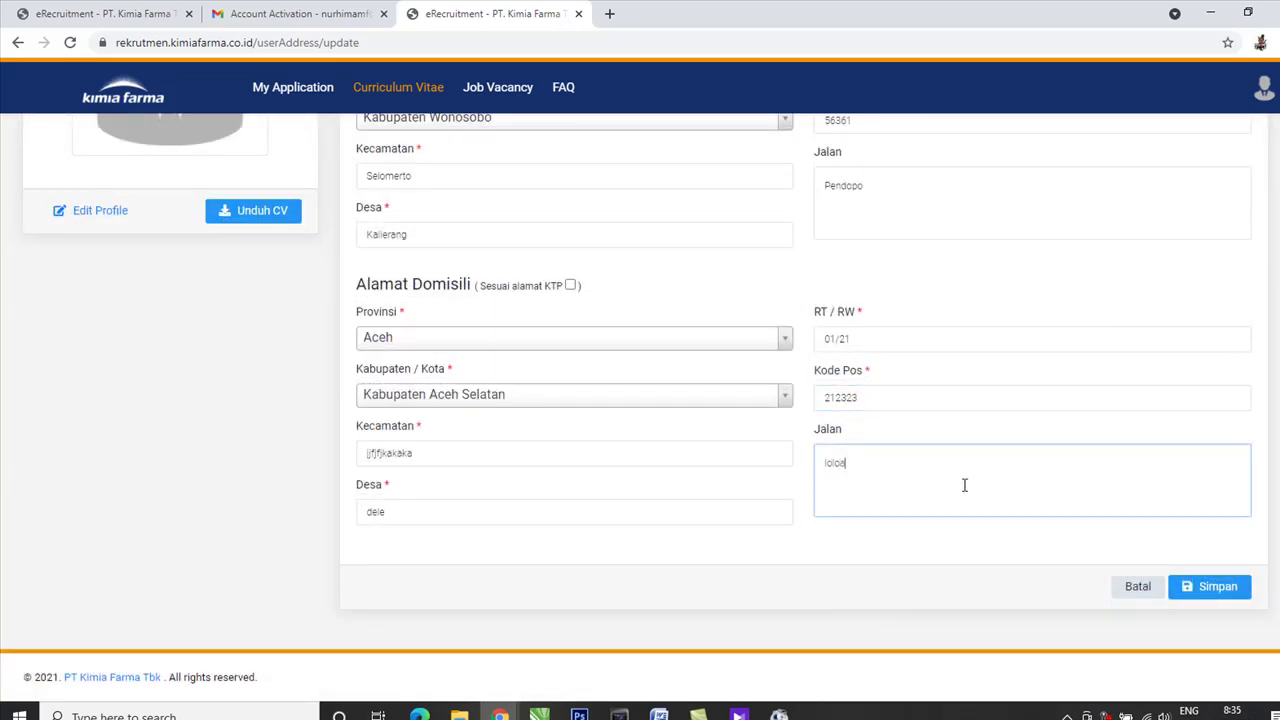
left_click(1214, 587)
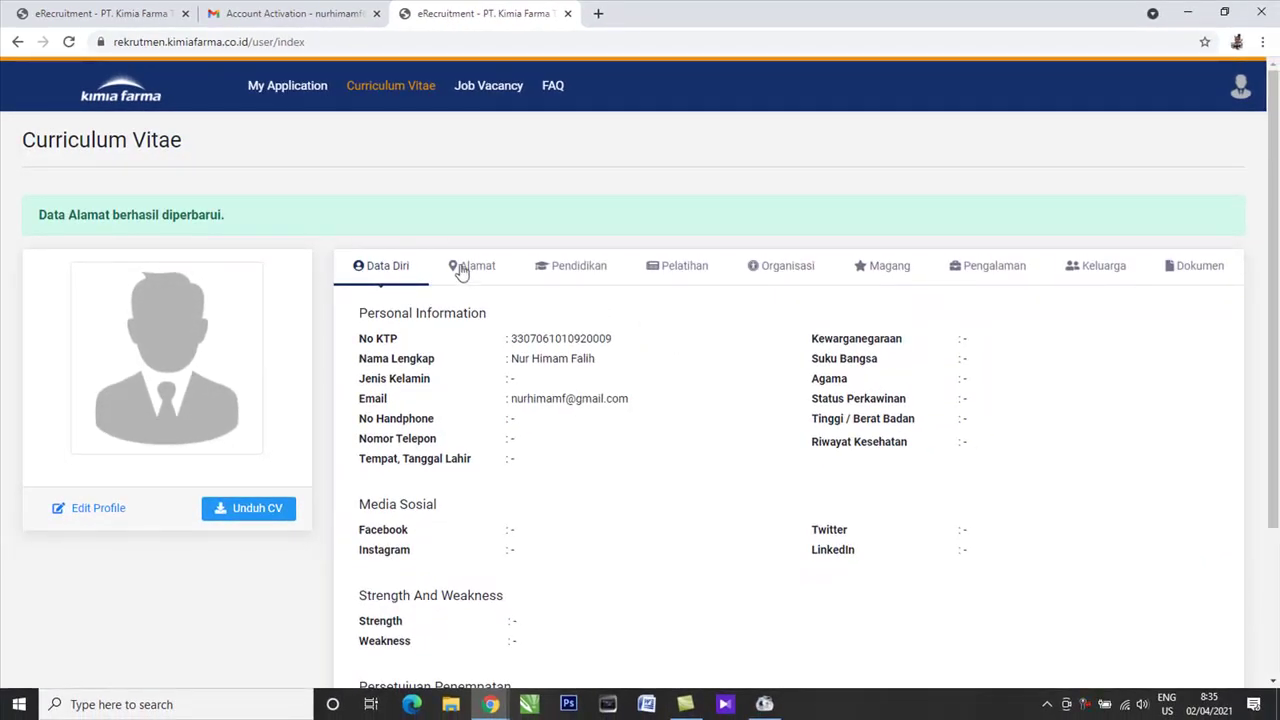
Review the saved address on the Alamat tab, then switch to the Pendidikan tab.
left_click(470, 269)
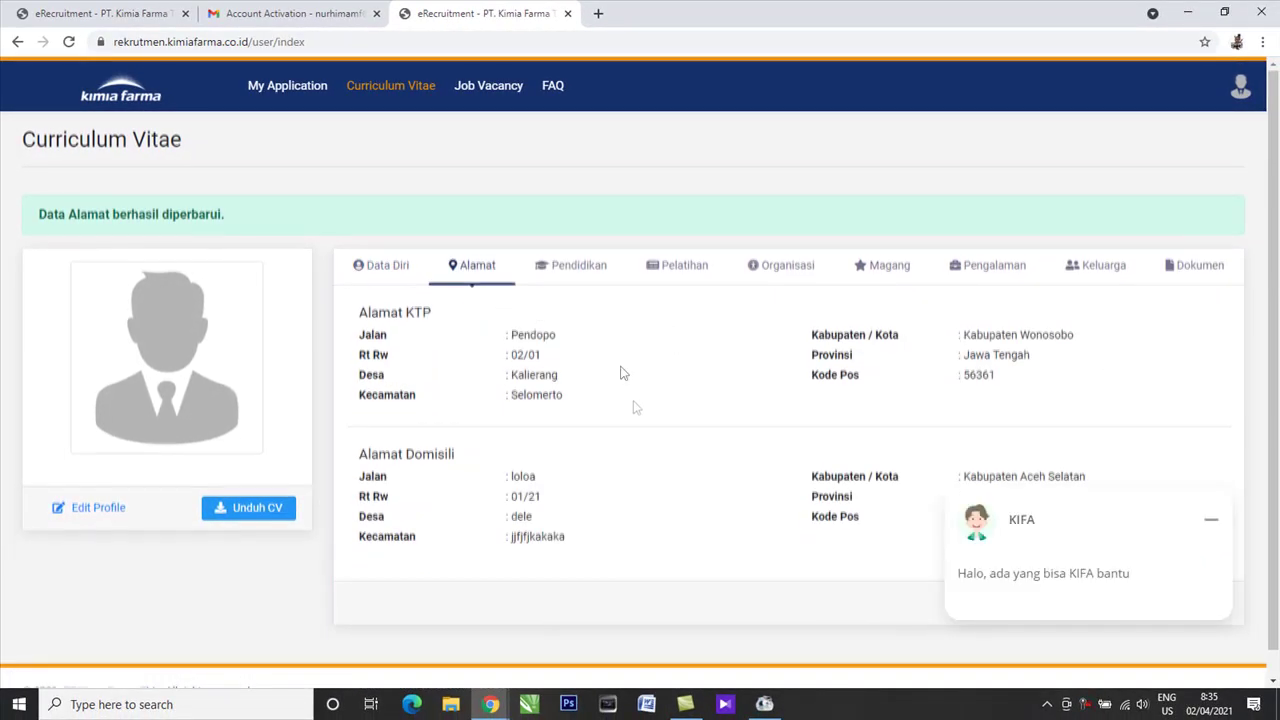
scroll(634, 409, "down", 1)
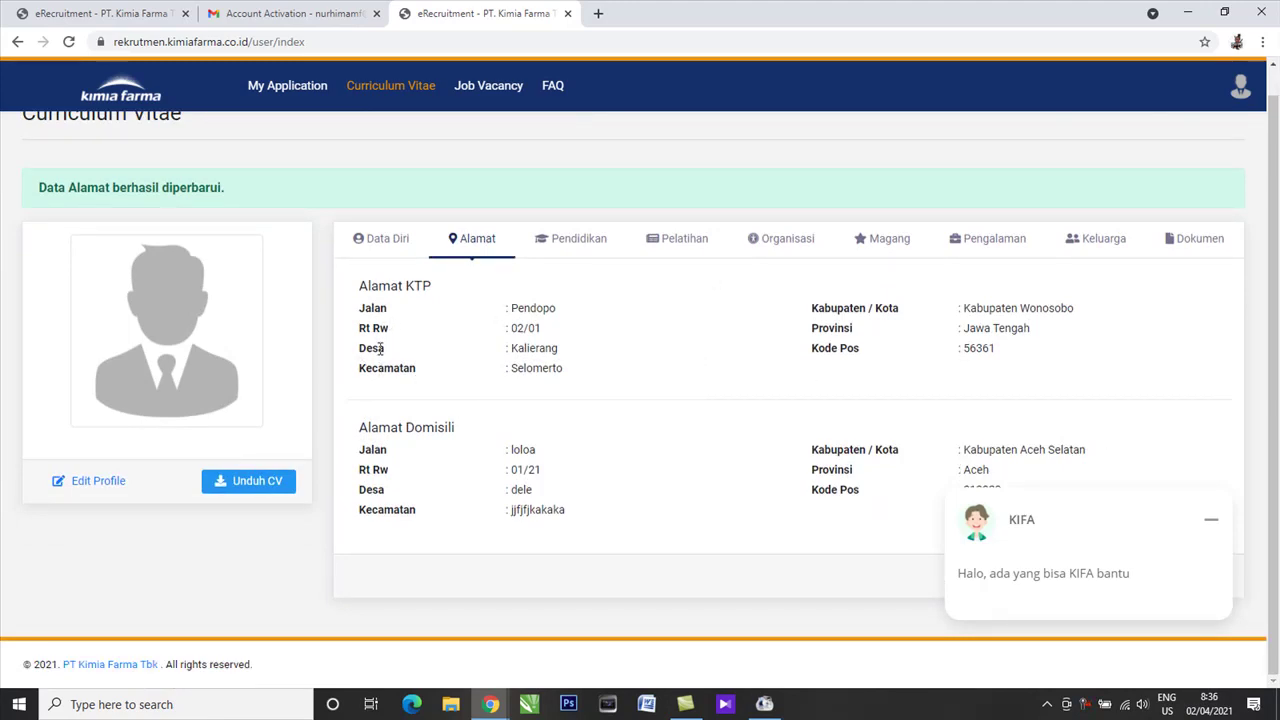
left_click(583, 245)
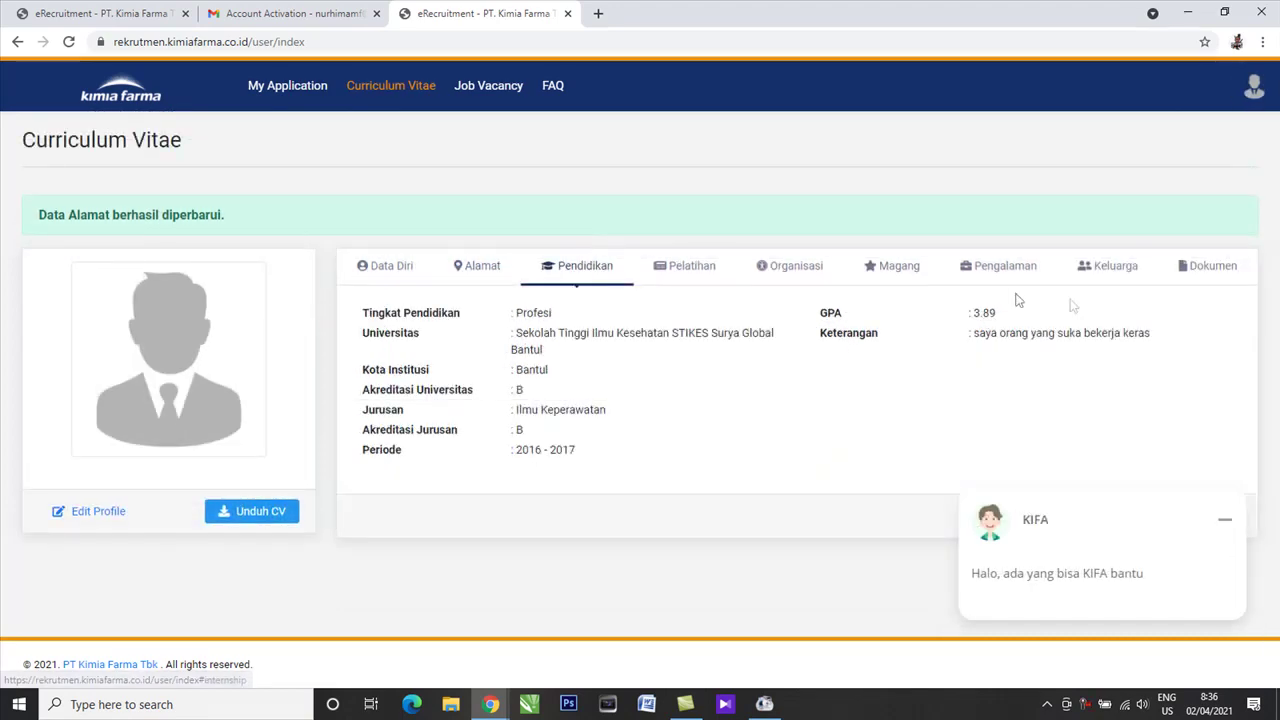
Minimise the KIFA chat and open Ubah Data for the Profesi nursing education entry.
left_click(1224, 520)
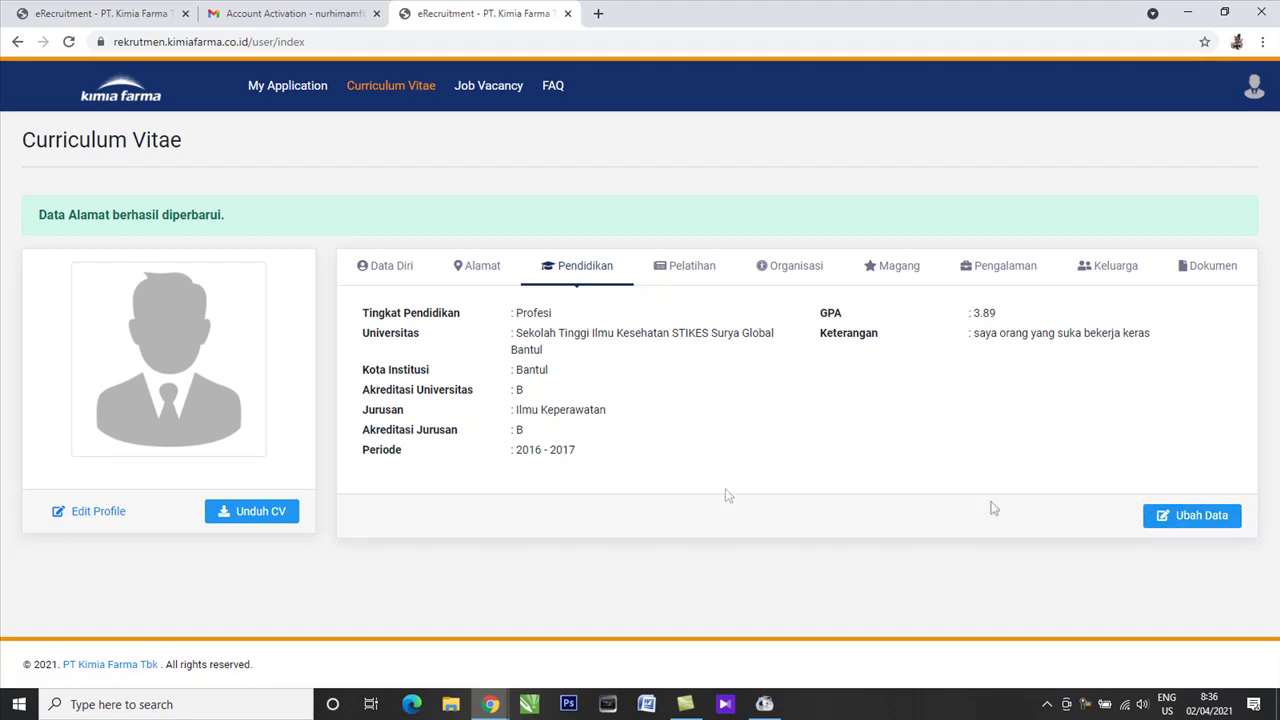
left_click(1165, 518)
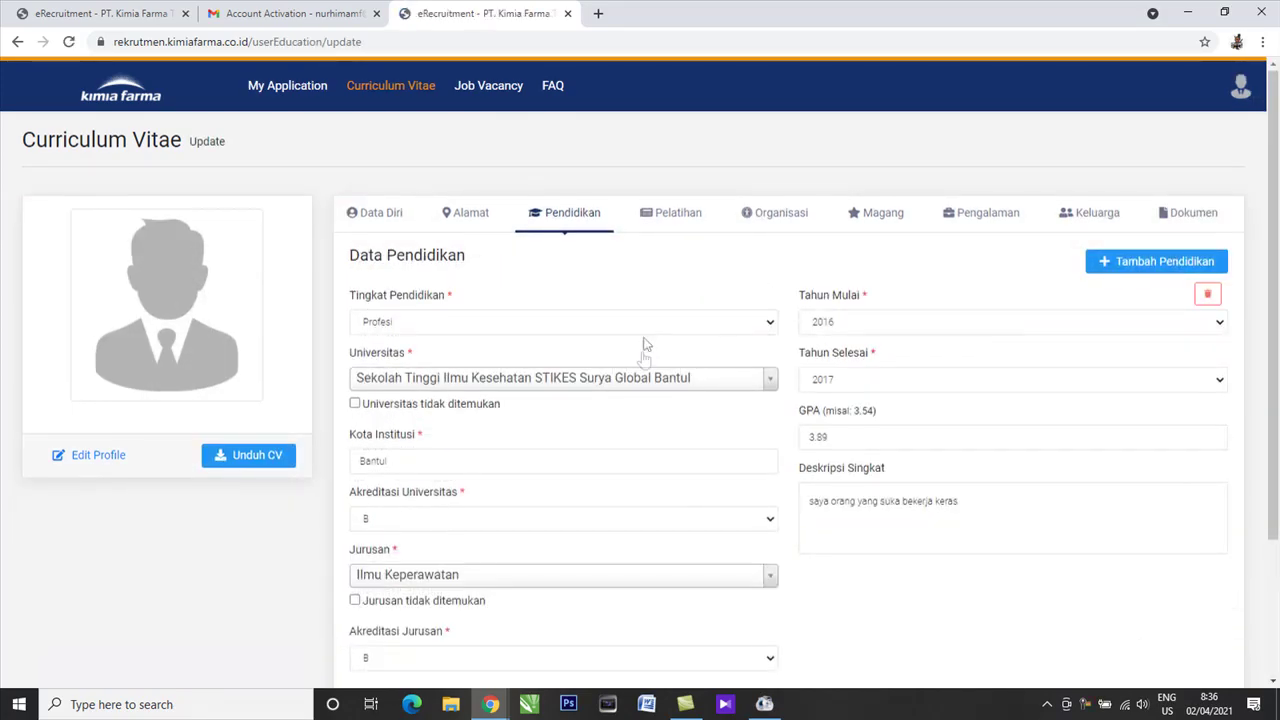
Save the Data Pendidikan form with Simpan to store the education details.
scroll(644, 345, "down", 2)
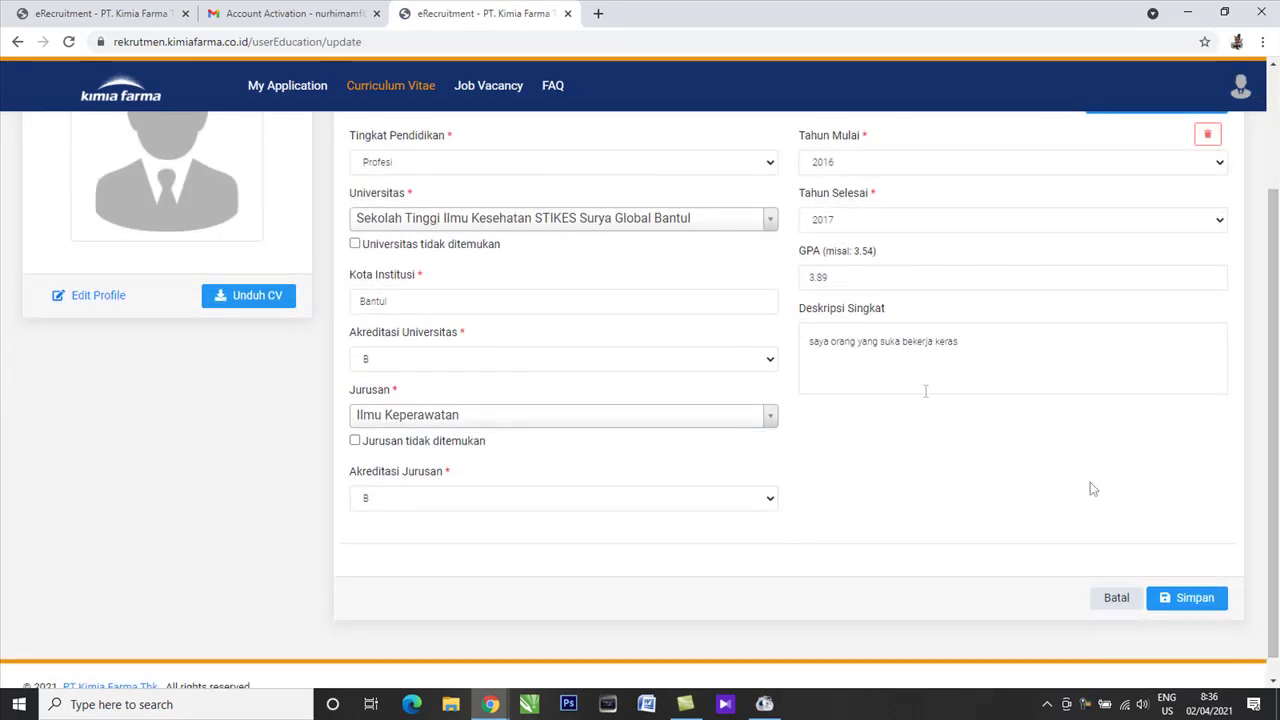
scroll(737, 334, "up", 2)
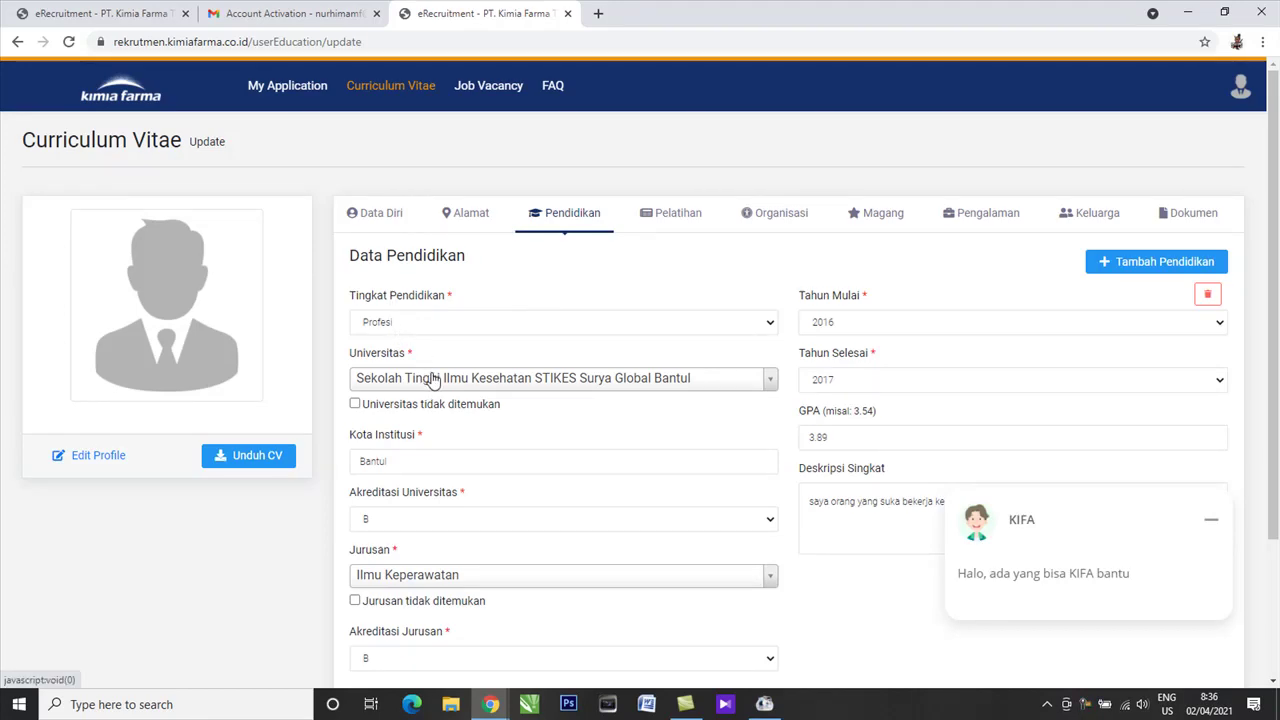
scroll(432, 455, "down", 1)
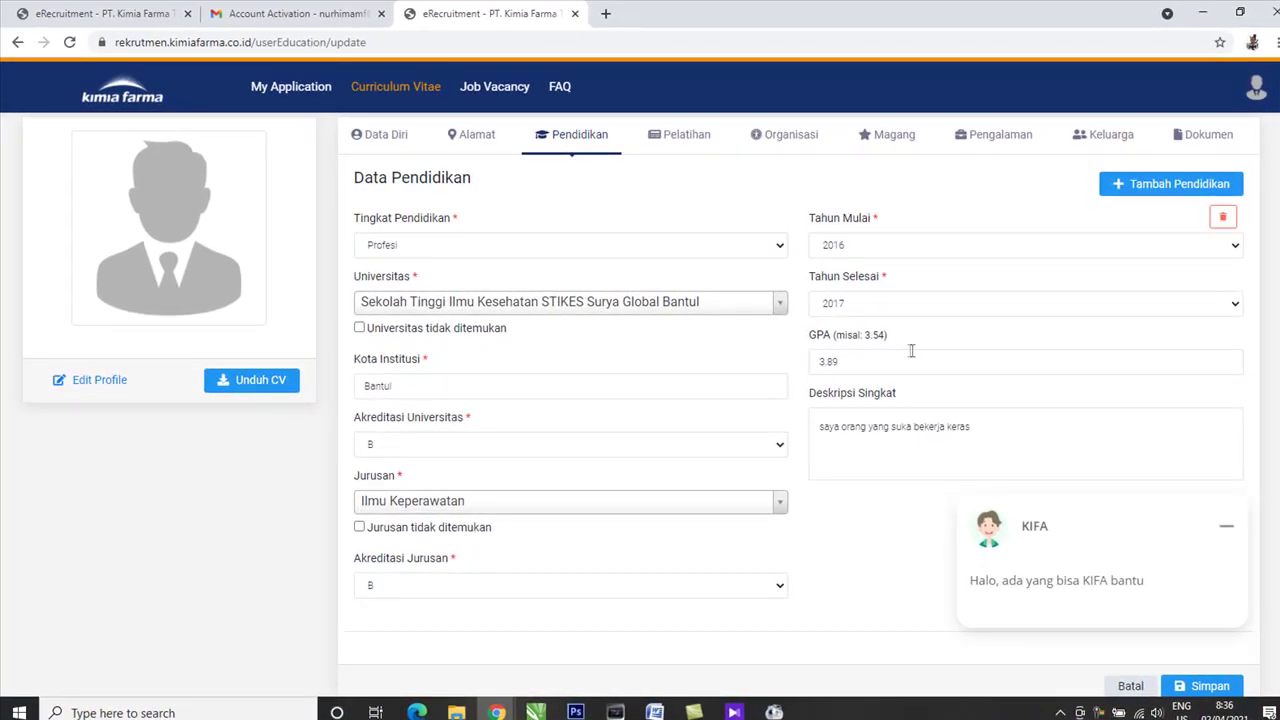
scroll(1013, 492, "down", 2)
scroll(1223, 571, "up", 5)
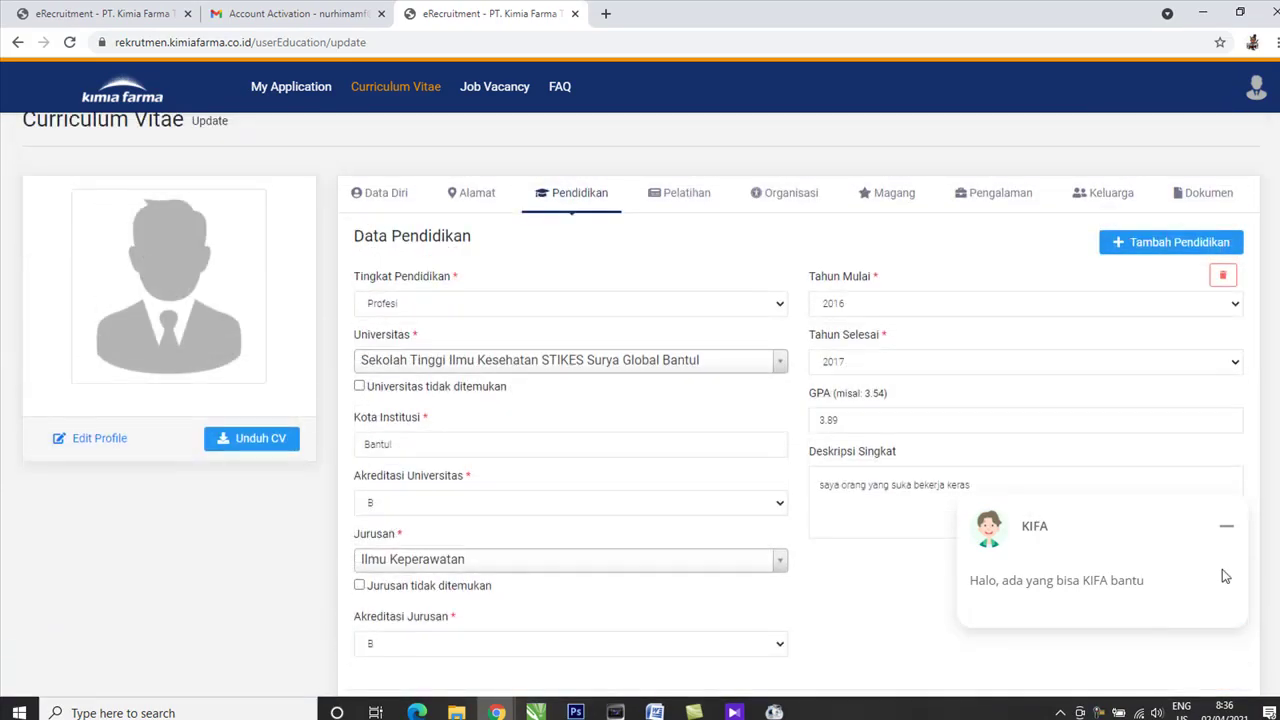
scroll(1172, 620, "down", 1)
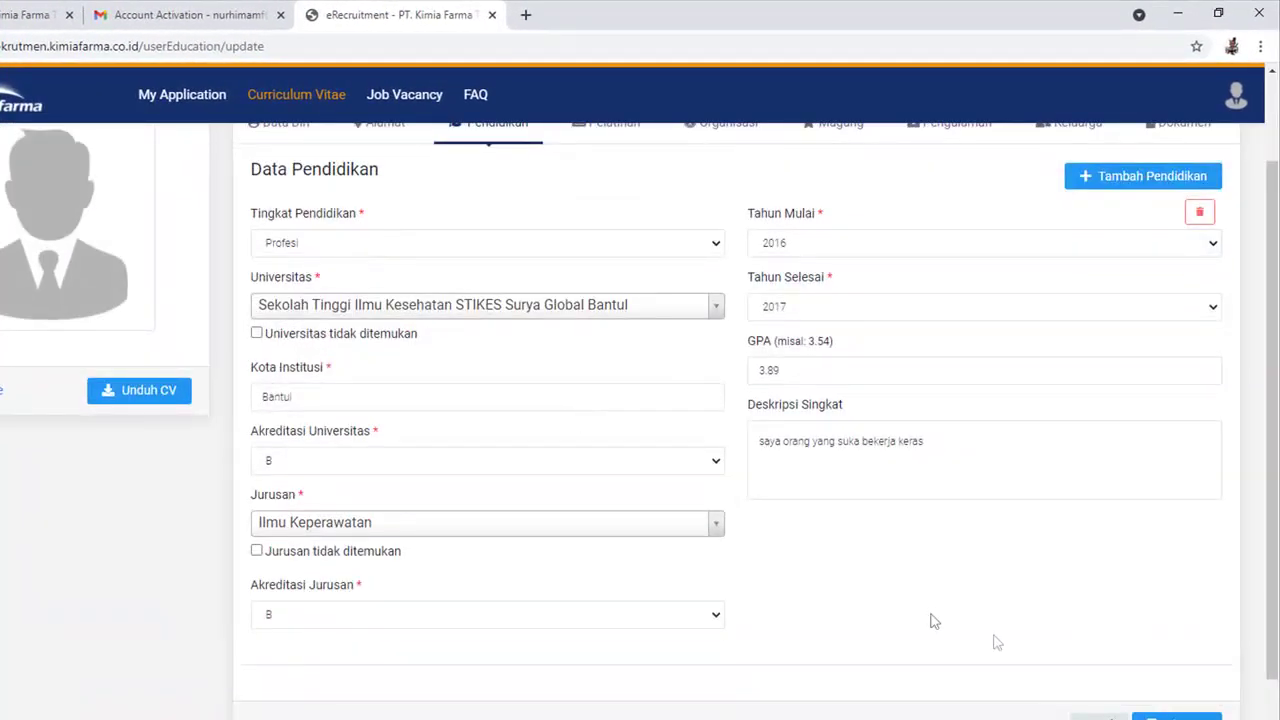
scroll(446, 265, "up", 1)
scroll(1232, 697, "down", 2)
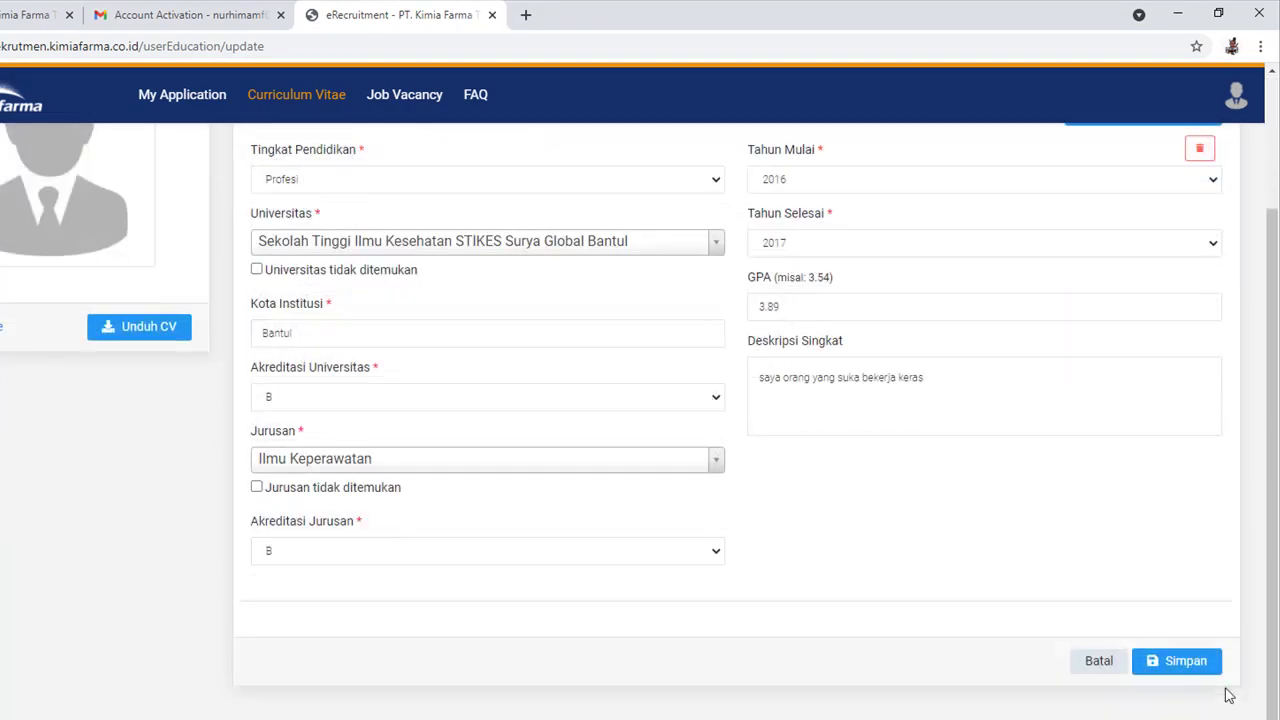
left_click(1185, 658)
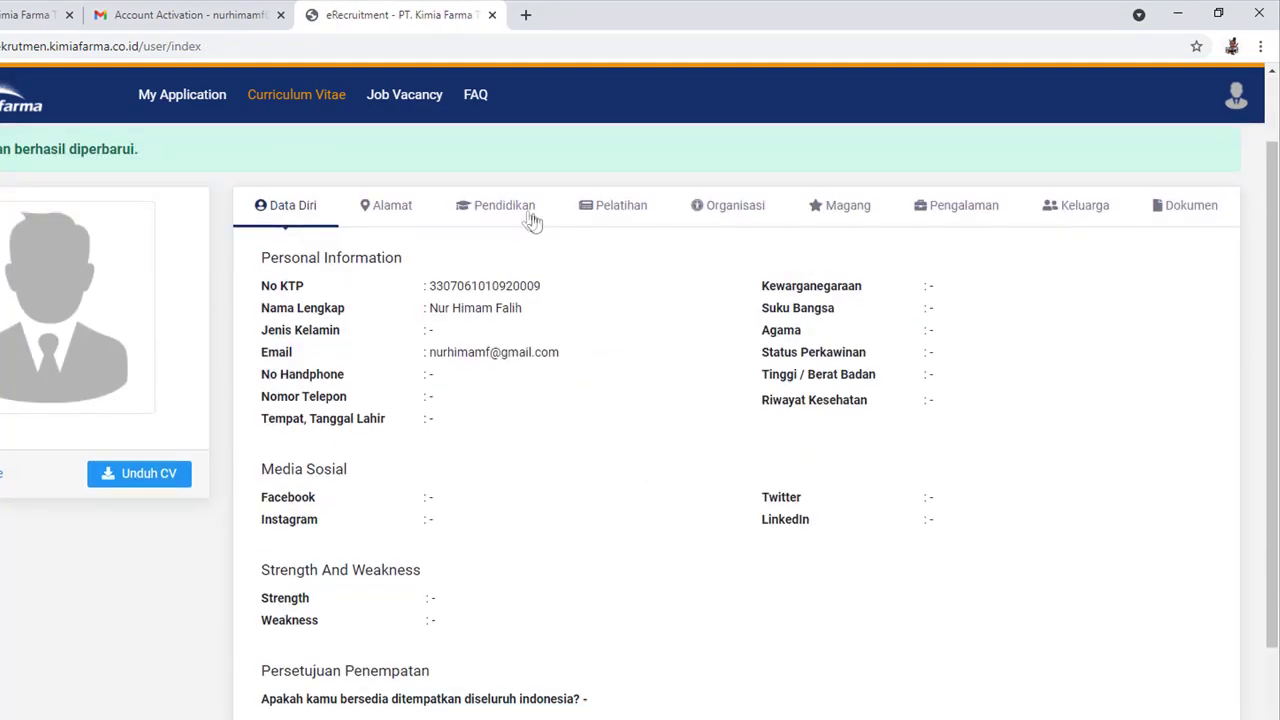
Review the education, training, organisation, internship, work experience and family tabs, ending on the empty Dokumen tab.
left_click(527, 210)
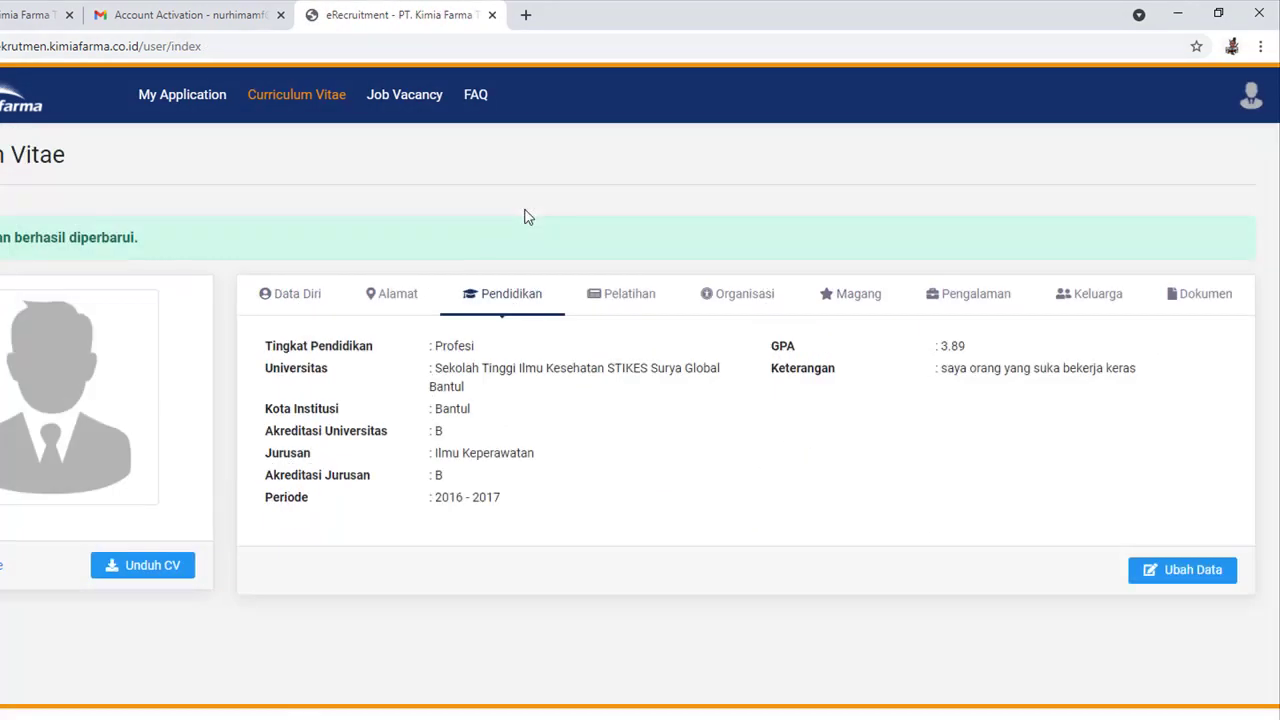
left_click(614, 291)
left_click(778, 308)
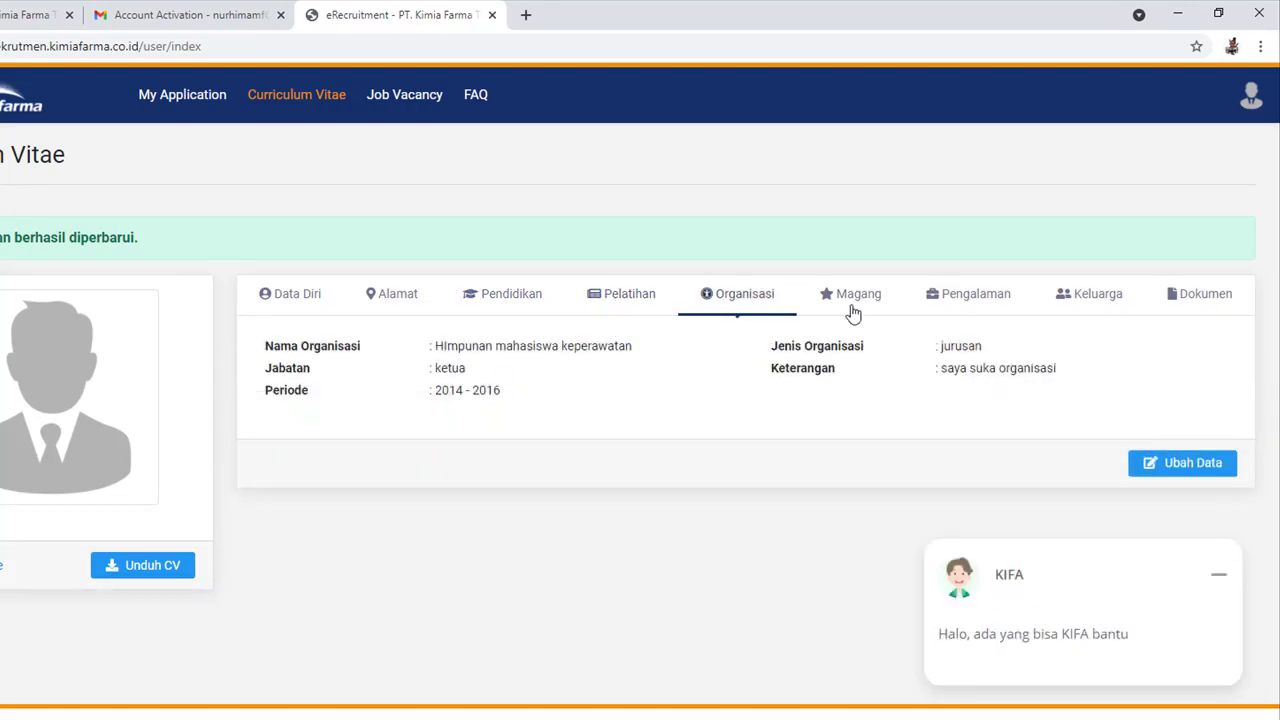
left_click(862, 305)
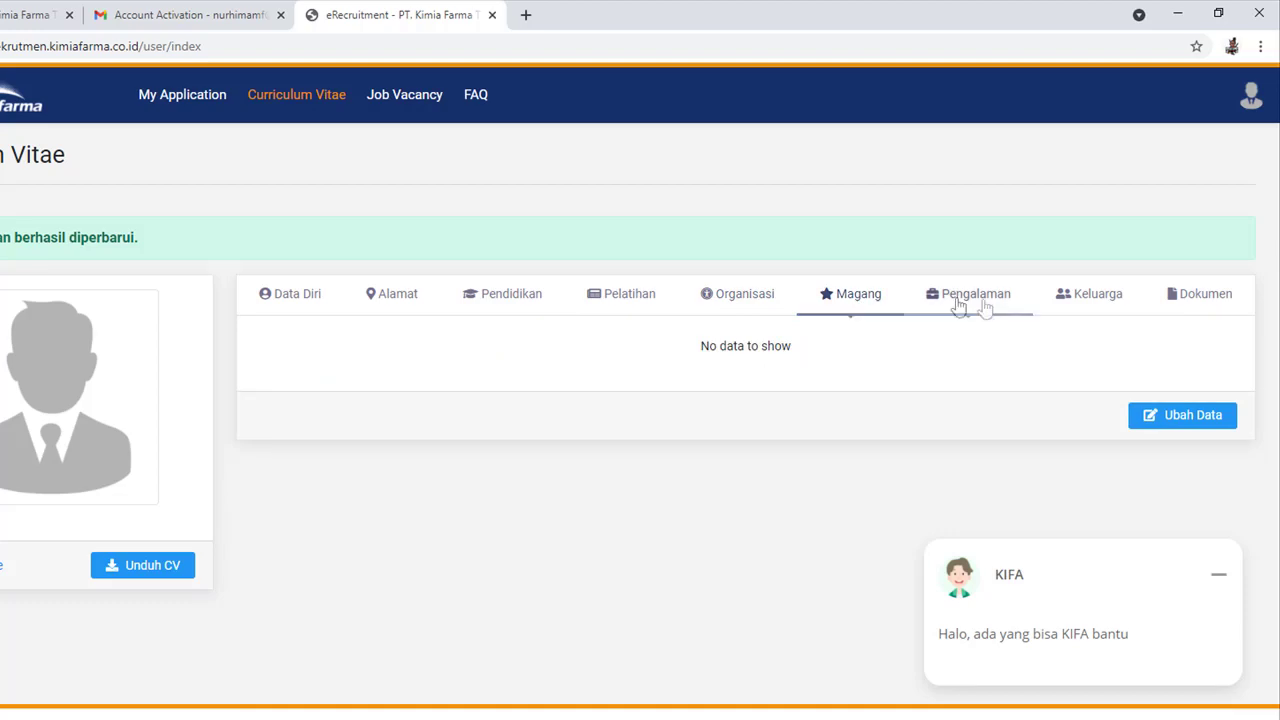
left_click(970, 304)
left_click(1094, 304)
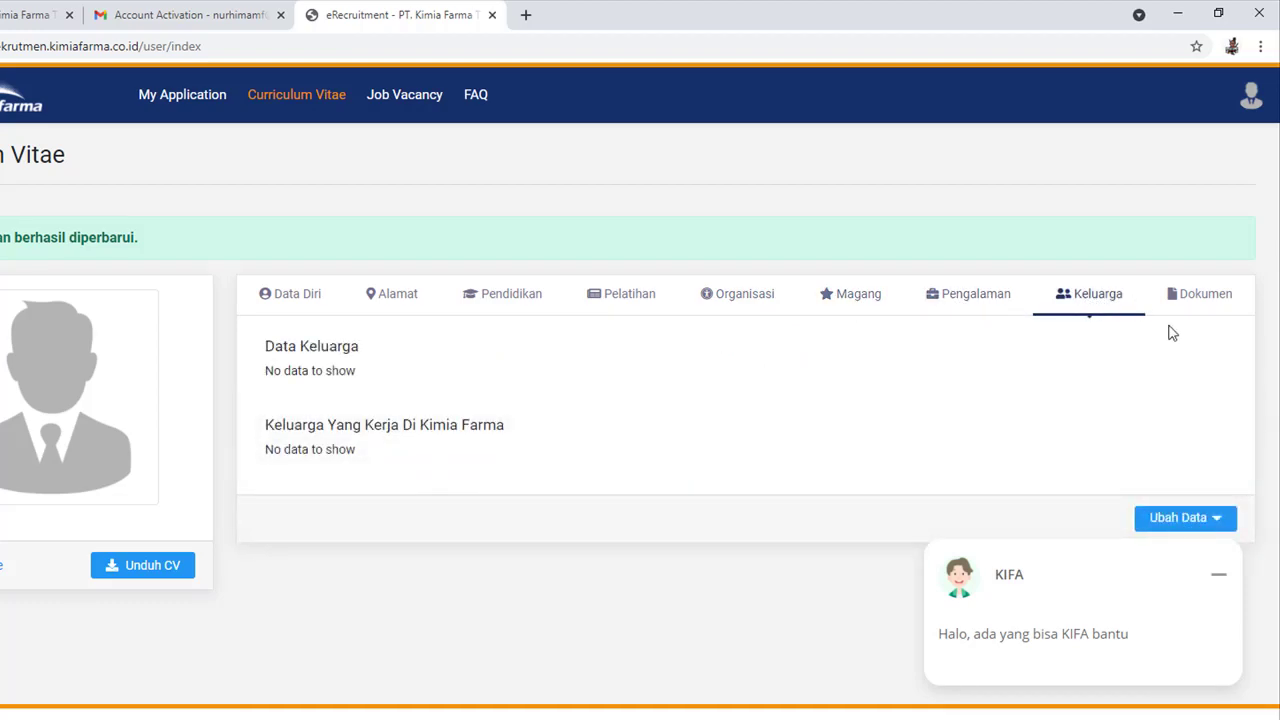
left_click(1195, 300)
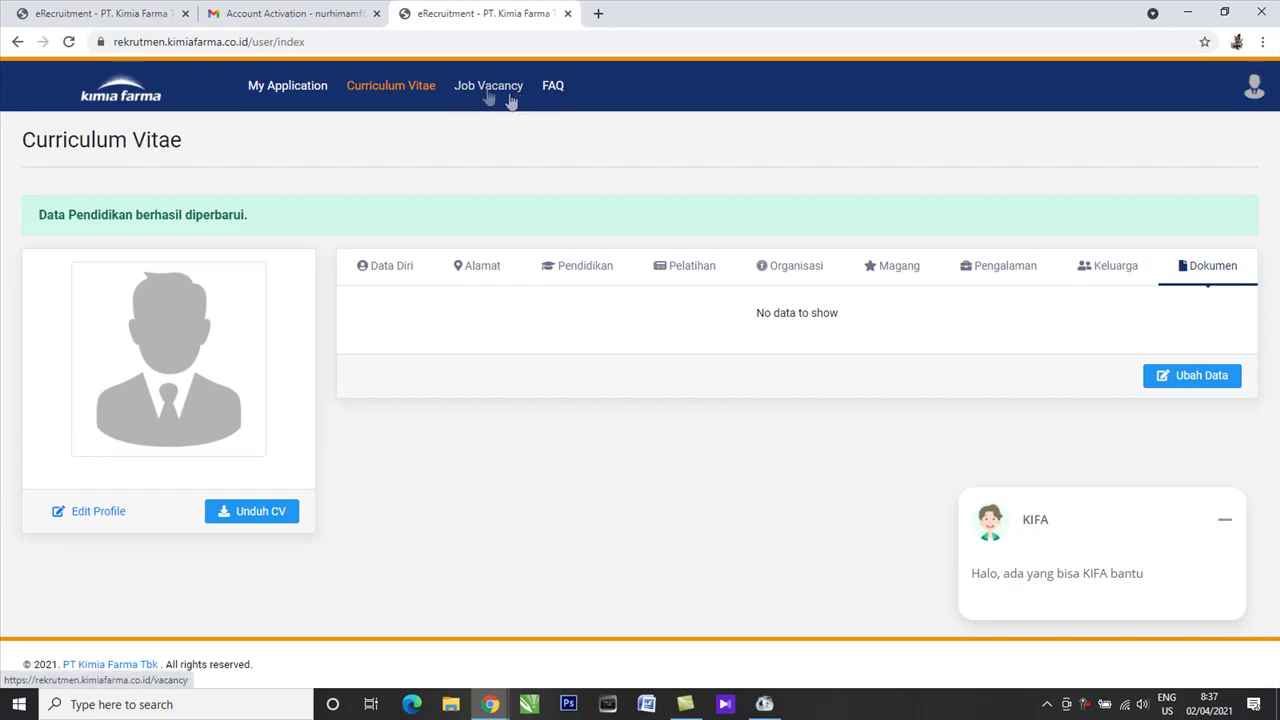
Go to Job Vacancy, hide the KIFA chat, and list companies offering Fresh Graduate positions.
left_click(487, 88)
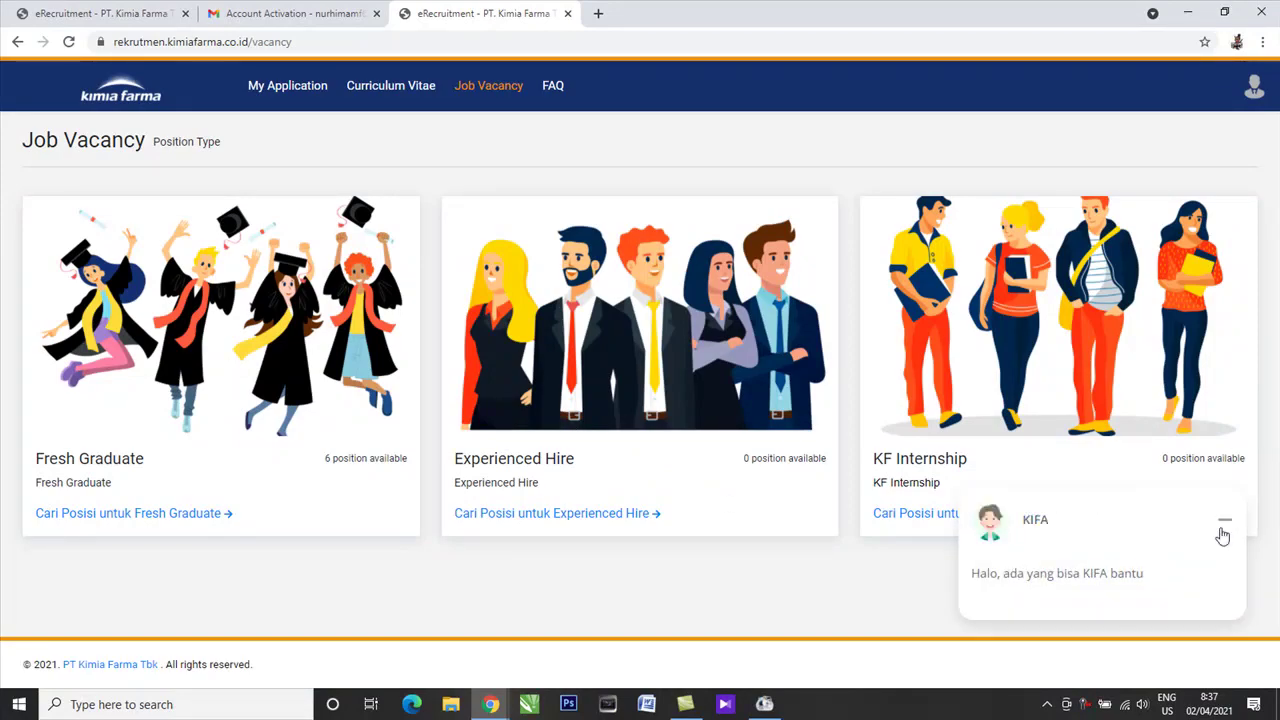
left_click(1224, 522)
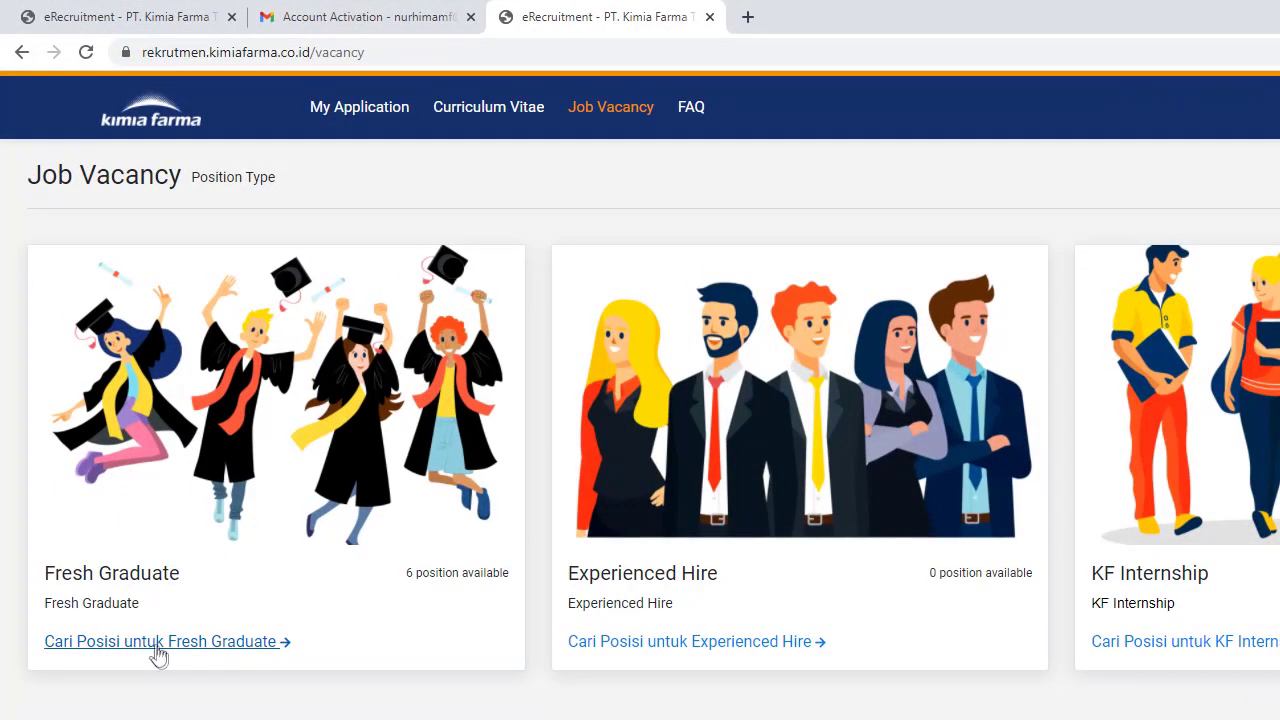
left_click(160, 650)
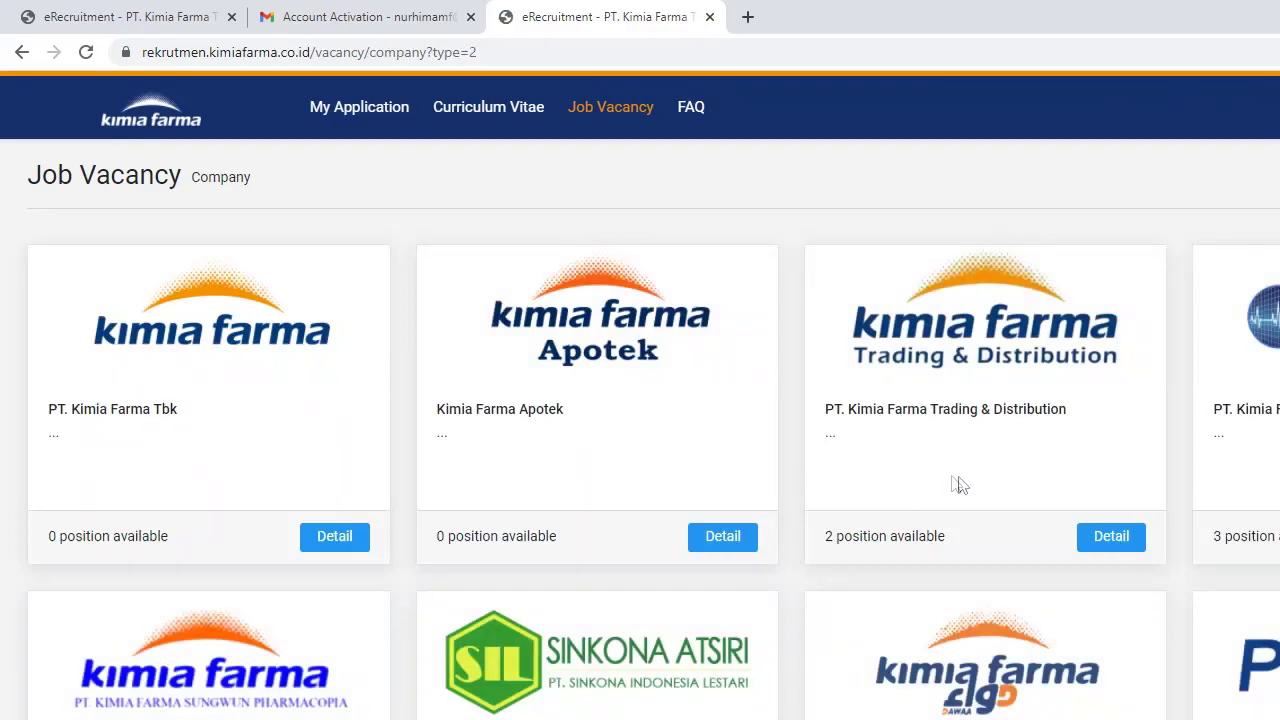
scroll(957, 483, "down", 2)
scroll(928, 508, "up", 2)
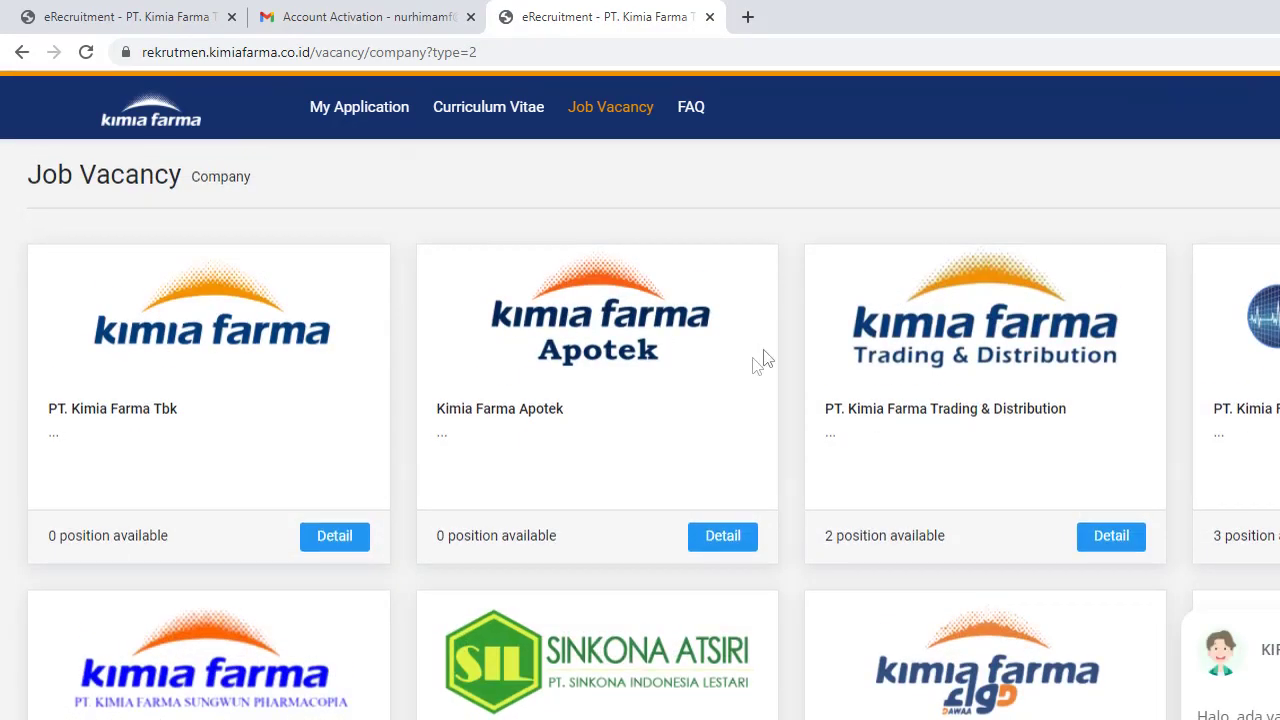
scroll(523, 423, "down", 1)
scroll(703, 442, "up", 1)
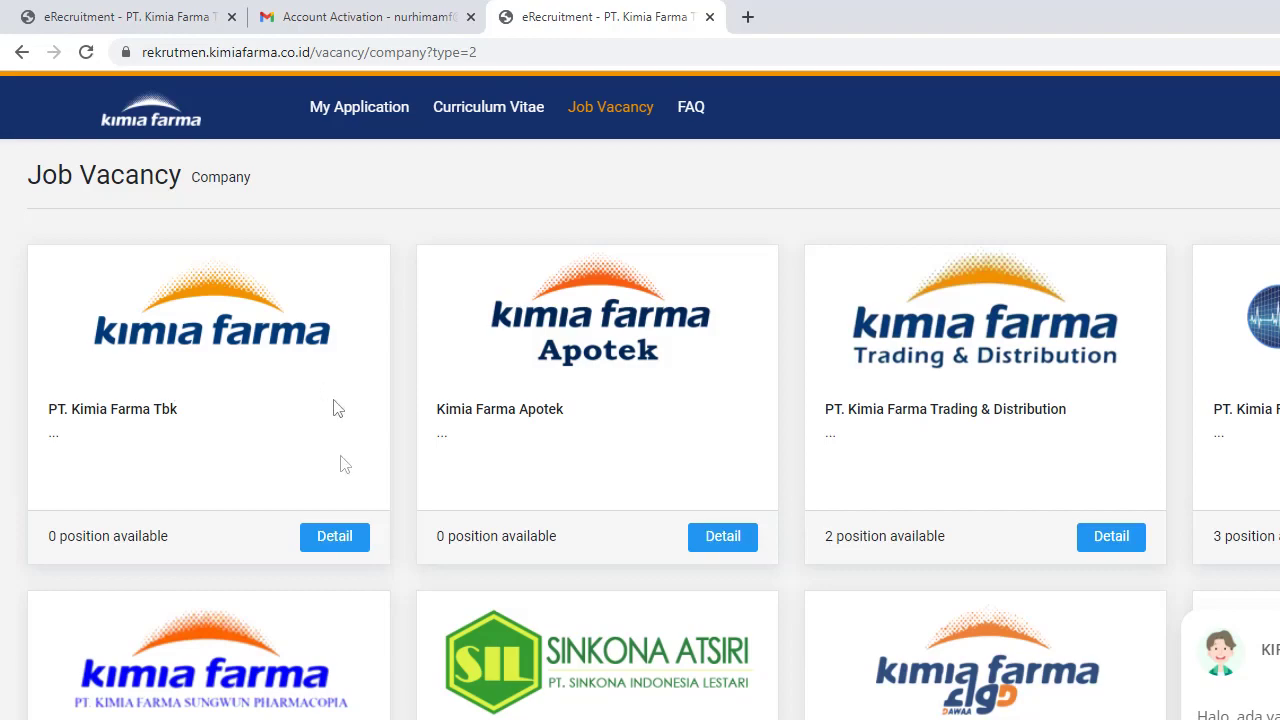
Search PT. Kimia Farma Tbk Fresh Graduate vacancies for the Apoteker major, returning from the 404 page.
left_click(335, 537)
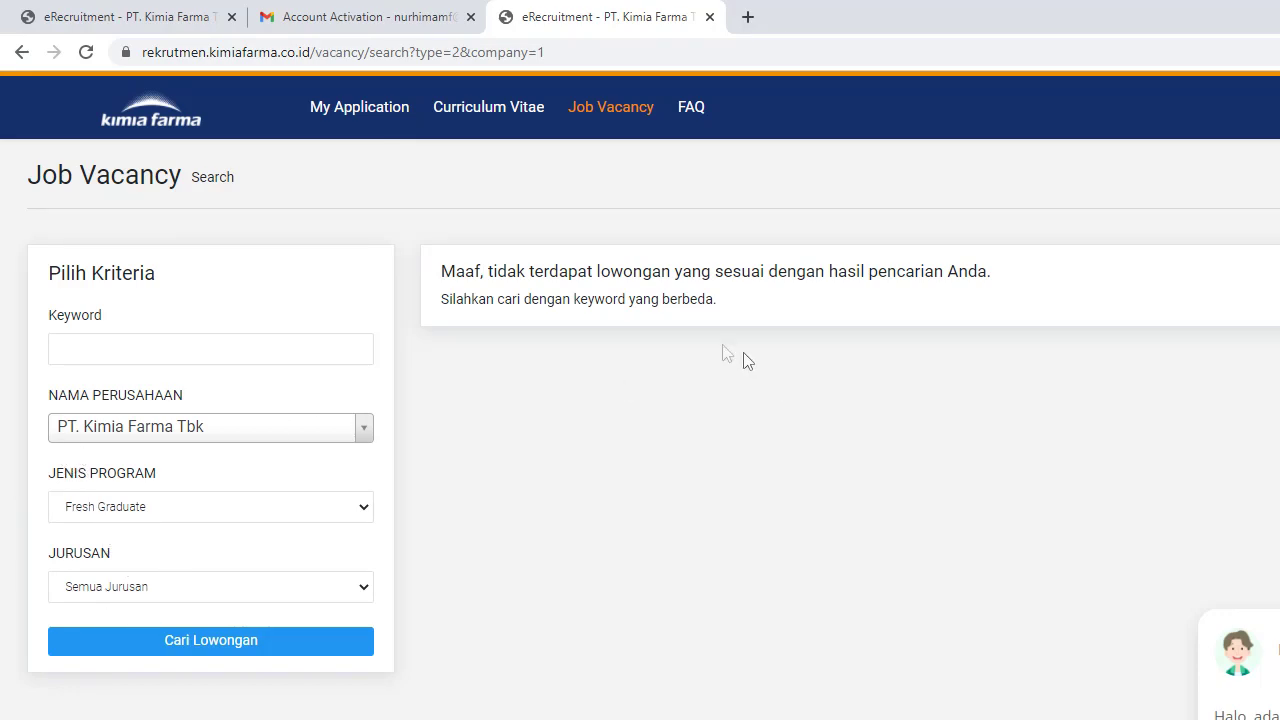
left_click(312, 586)
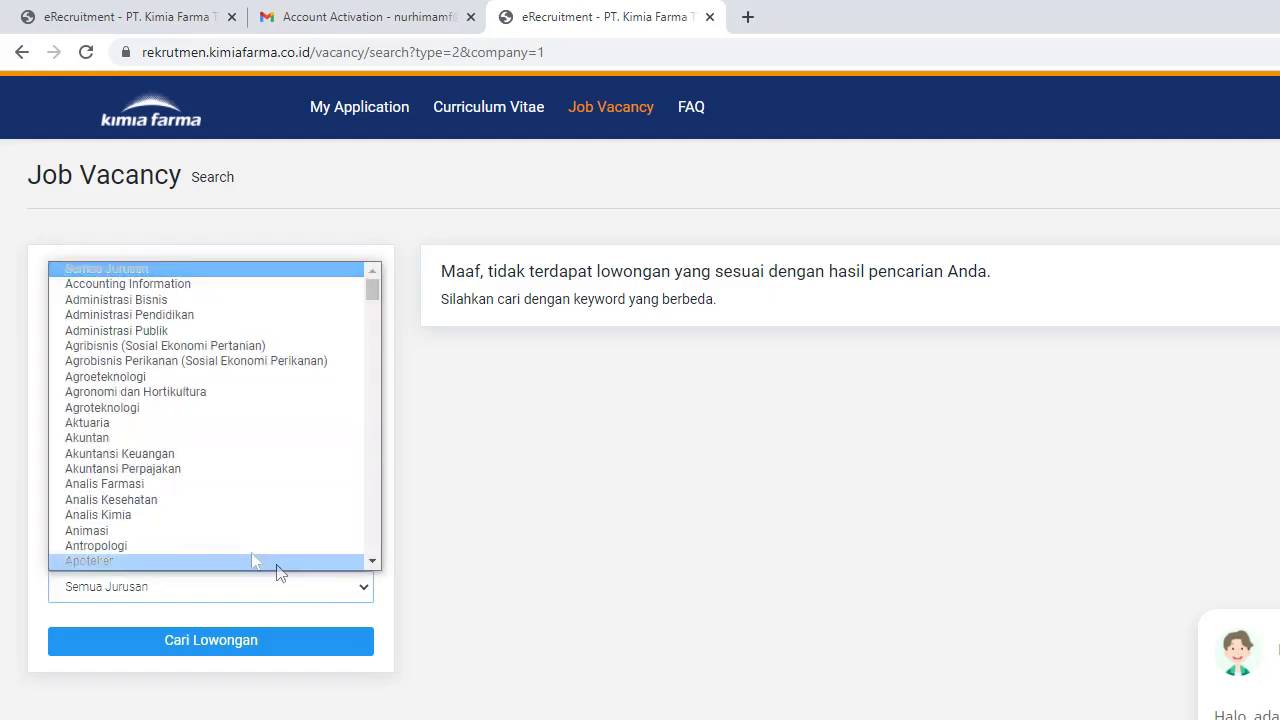
scroll(137, 455, "down", 2)
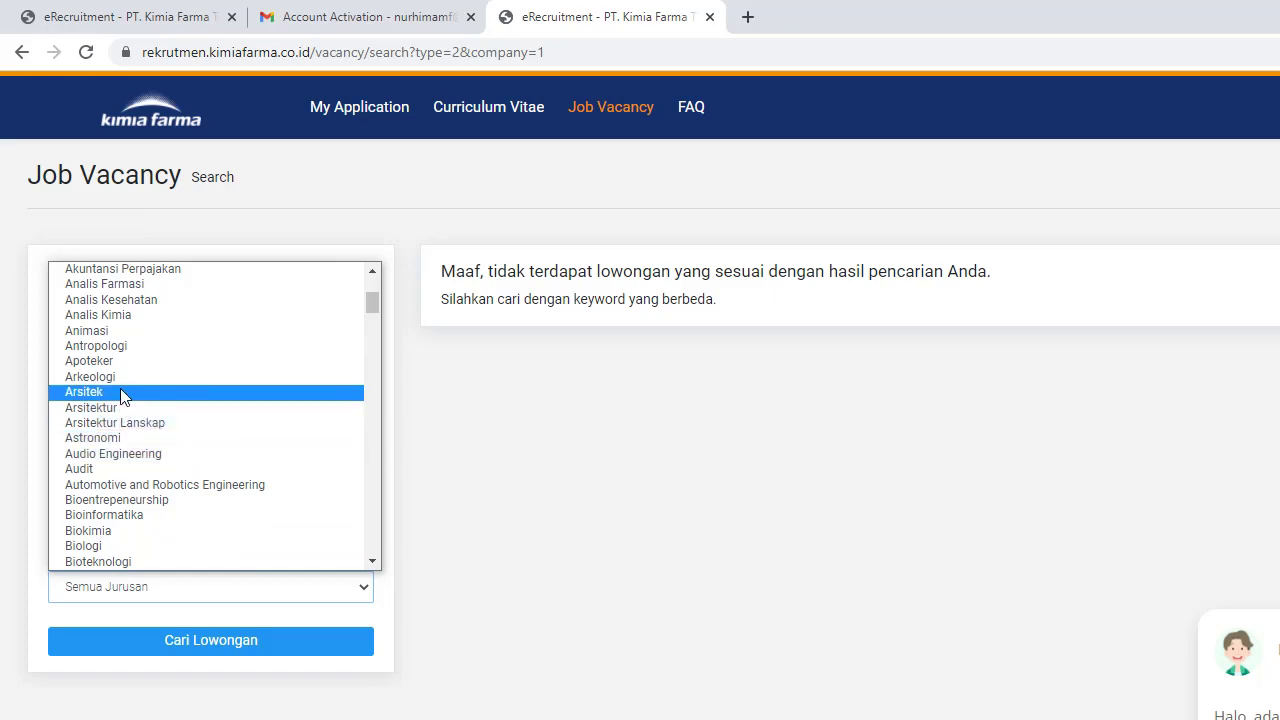
left_click(120, 361)
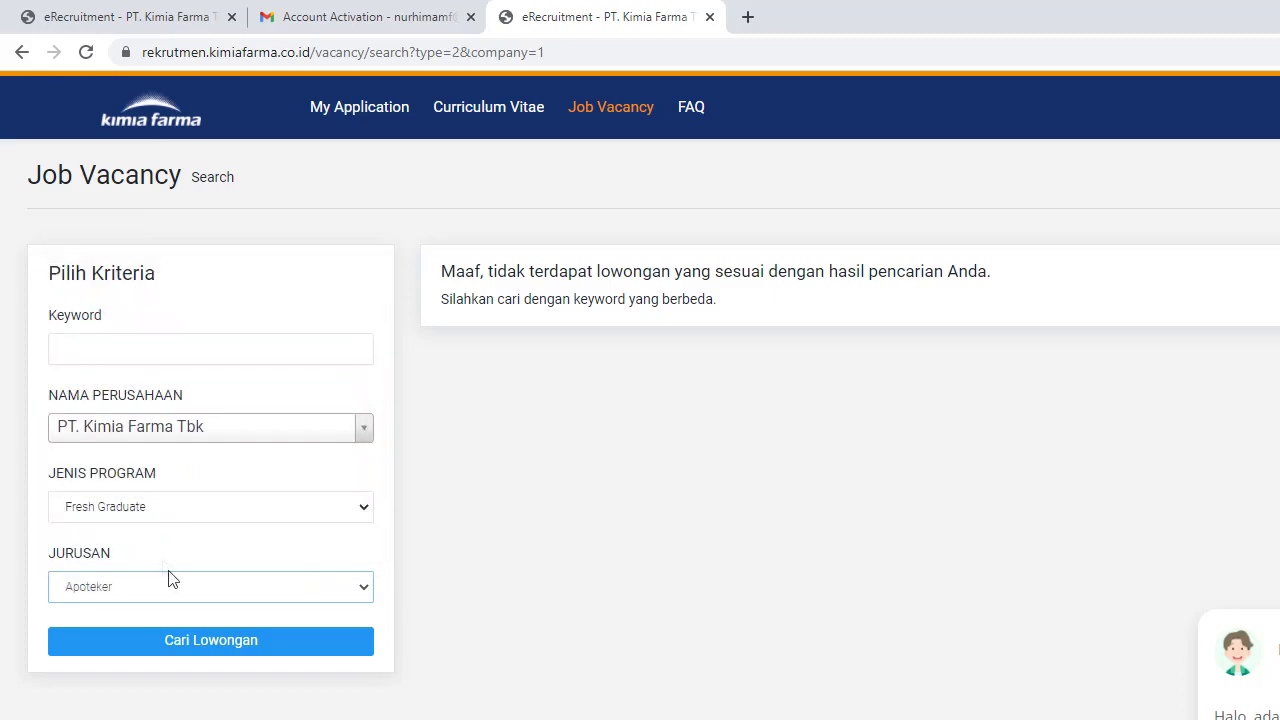
left_click(197, 643)
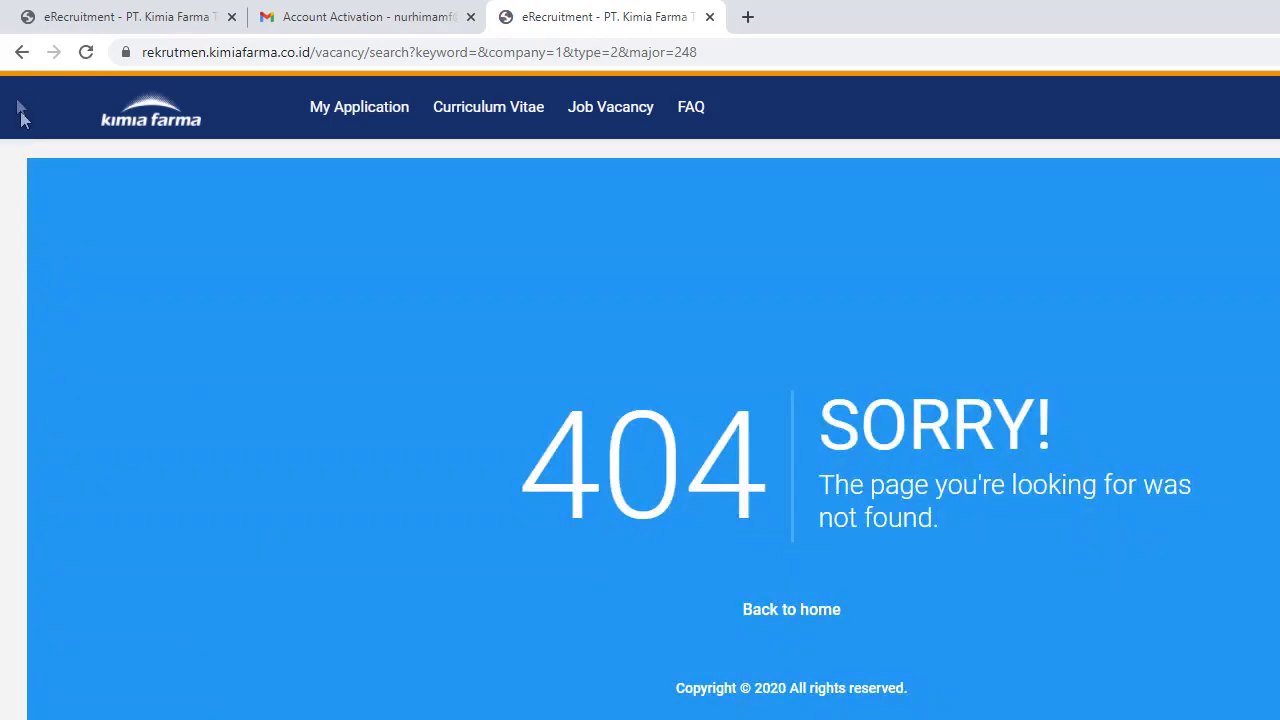
left_click(21, 53)
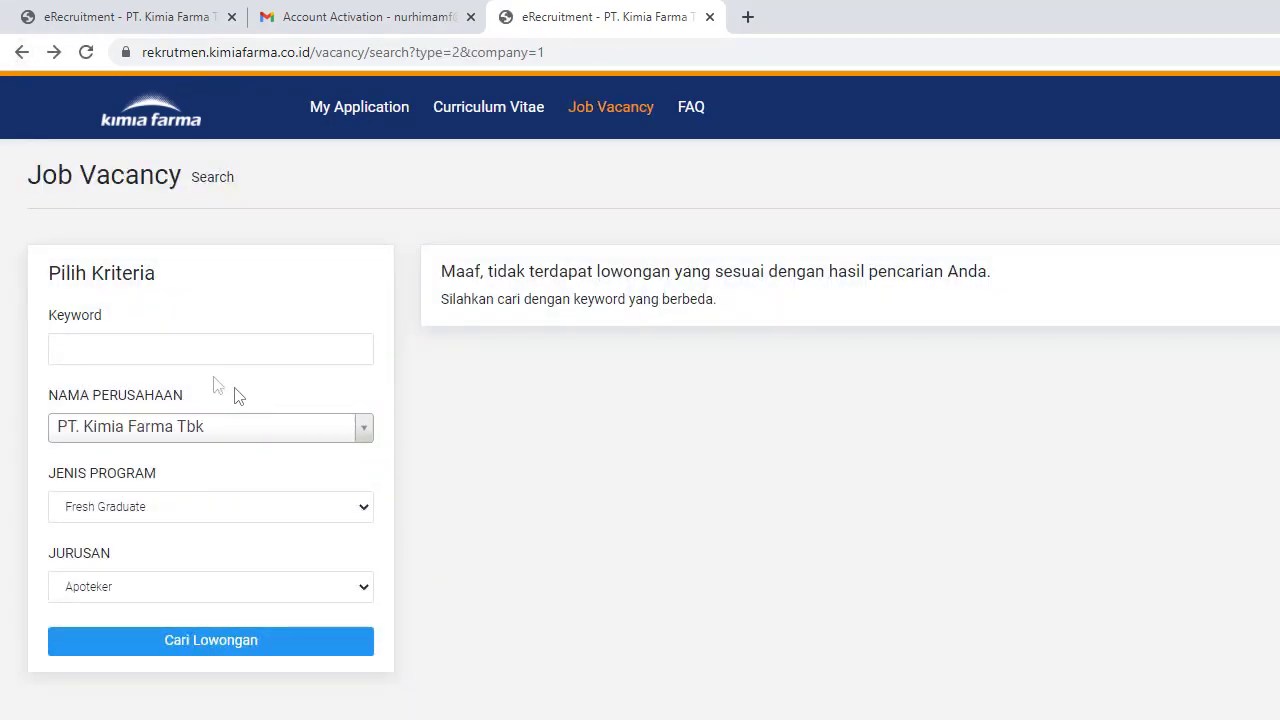
Search Fresh Graduate vacancies with Semua Perusahaan and Semua Jurusan selected.
left_click(152, 420)
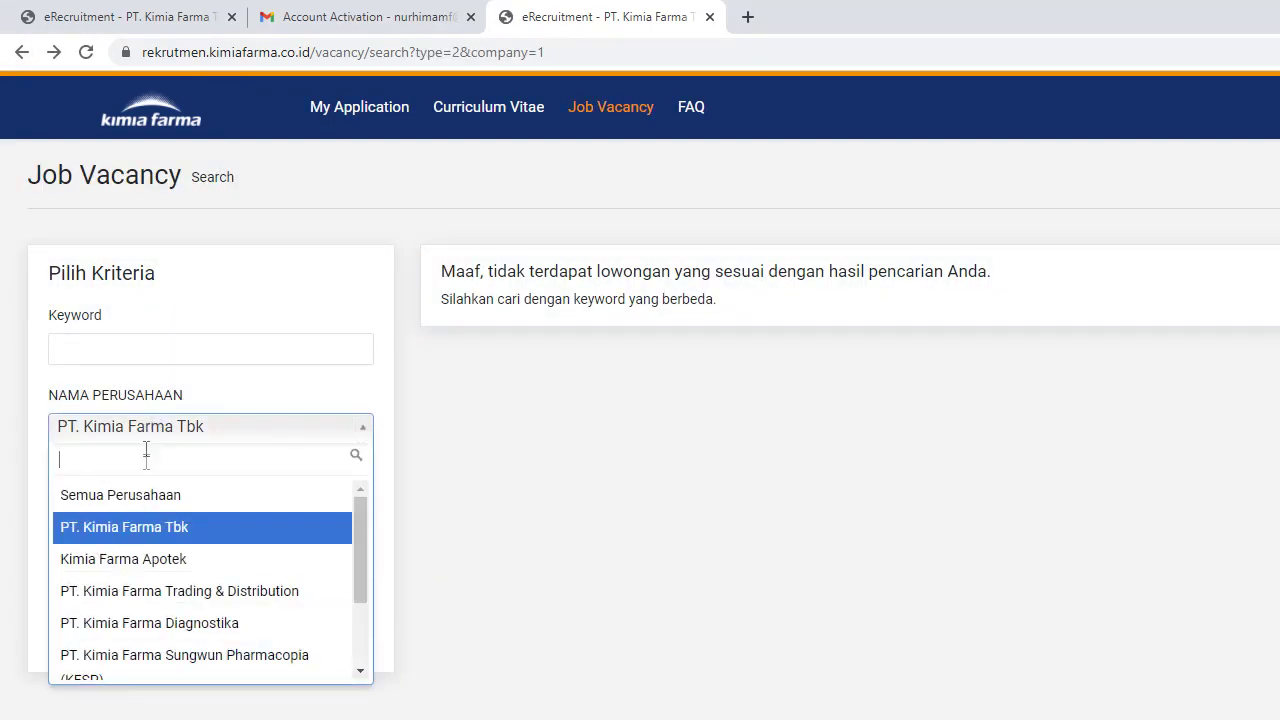
left_click(149, 489)
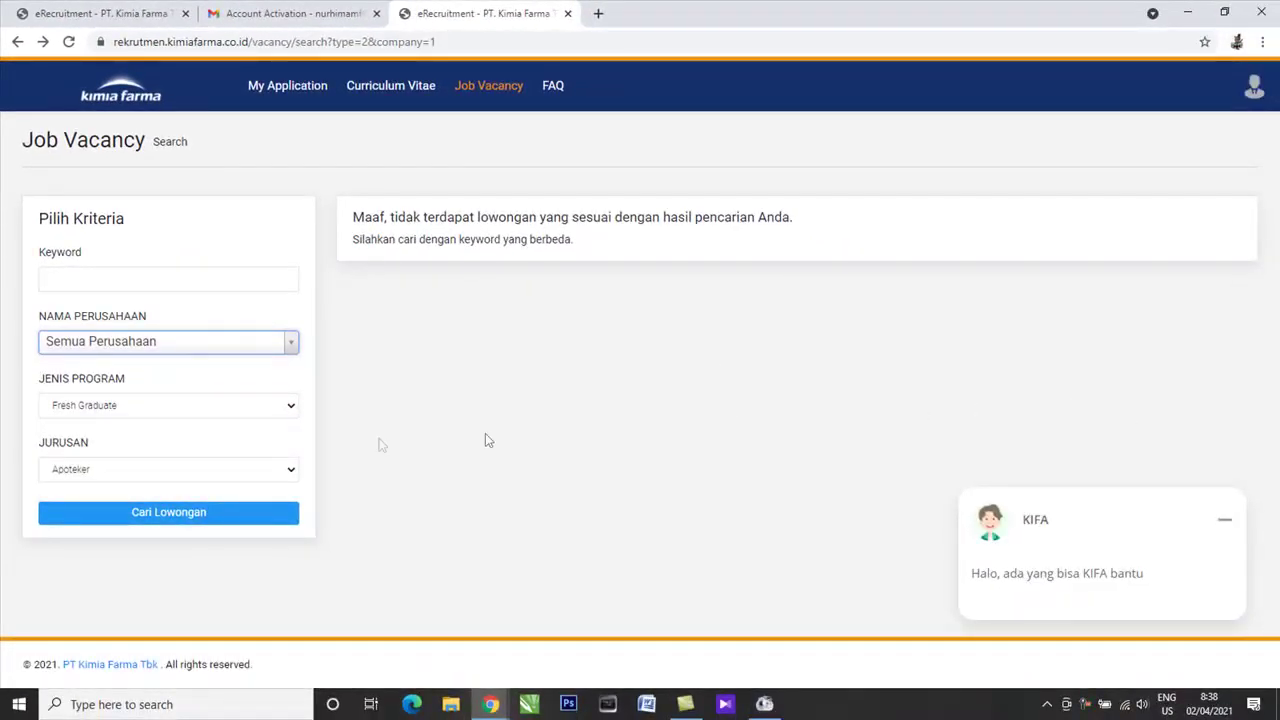
left_click(191, 406)
left_click(193, 411)
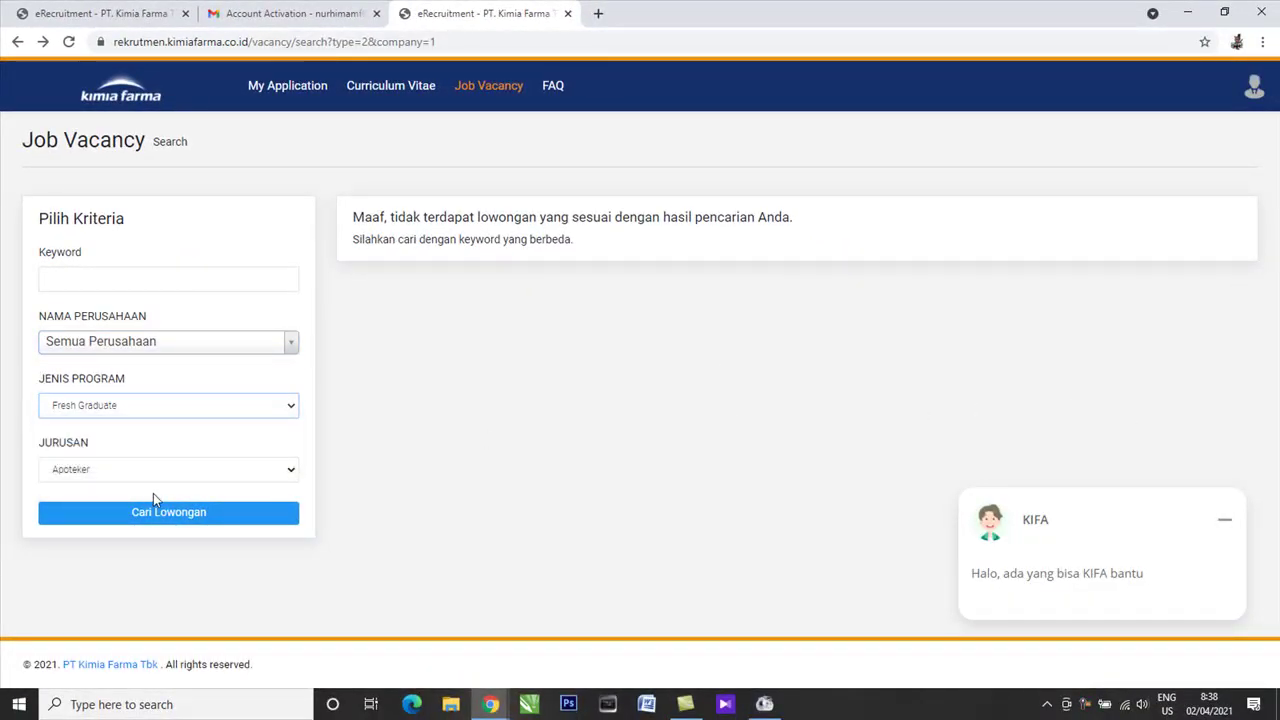
left_click(163, 466)
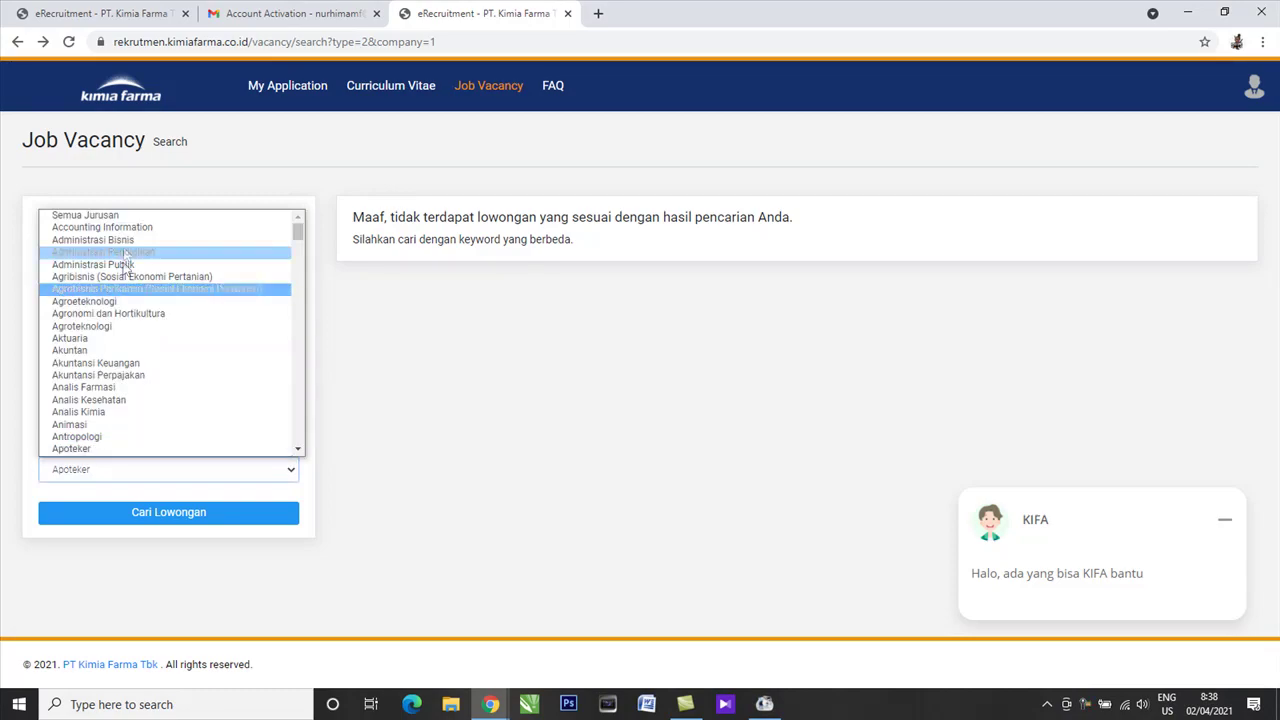
left_click(85, 215)
left_click(177, 520)
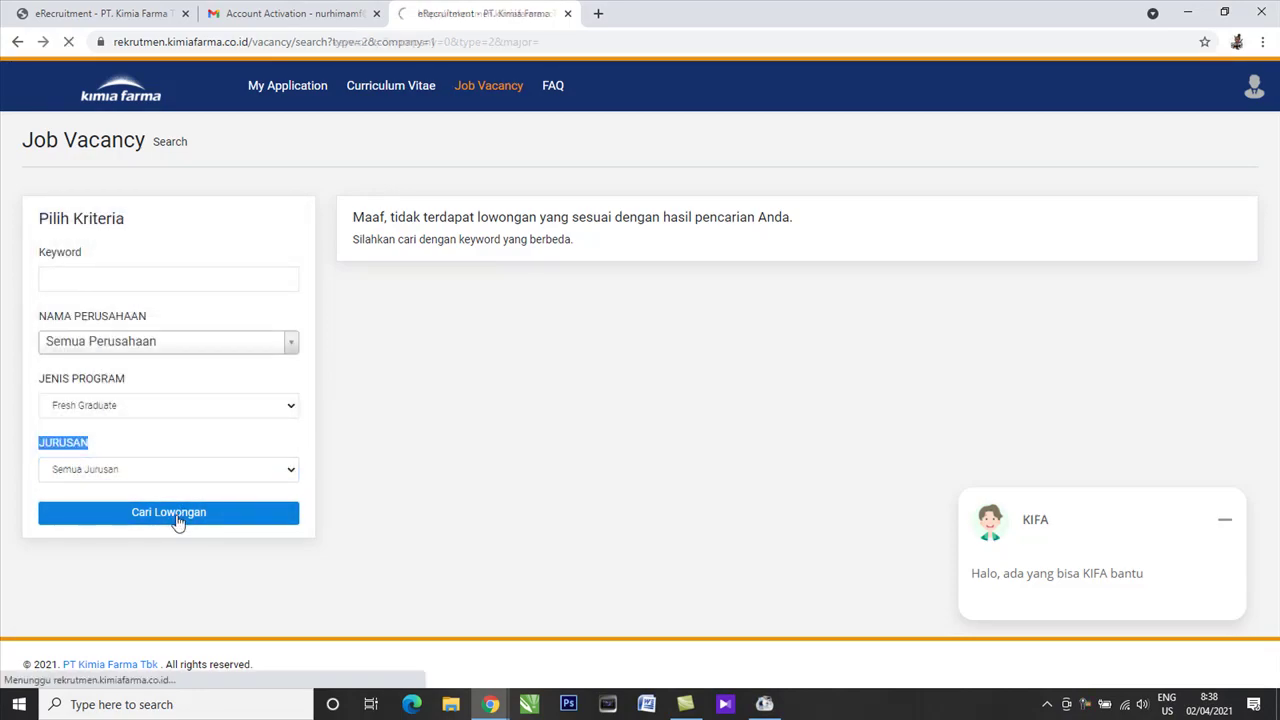
Look over the 6 Fresh Graduate results and open the Pelaksana (Production Operator) vacancy details.
scroll(1150, 420, "down", 10)
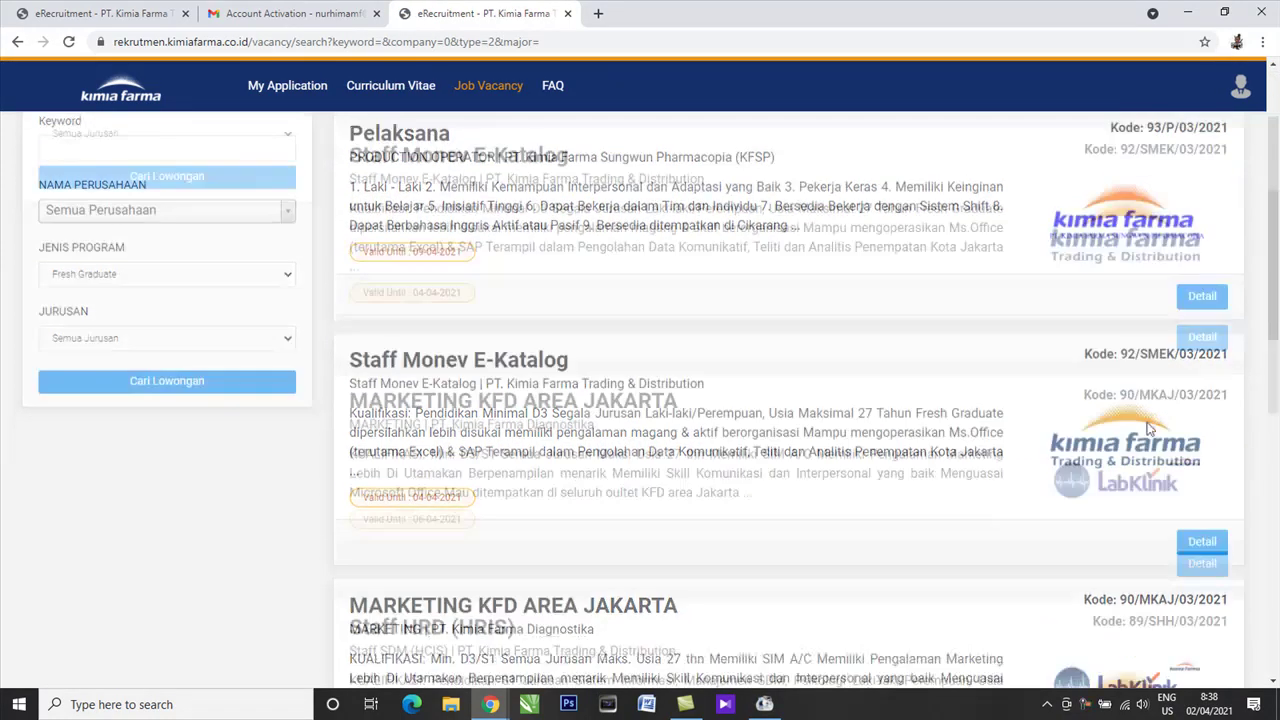
scroll(1146, 428, "up", 10)
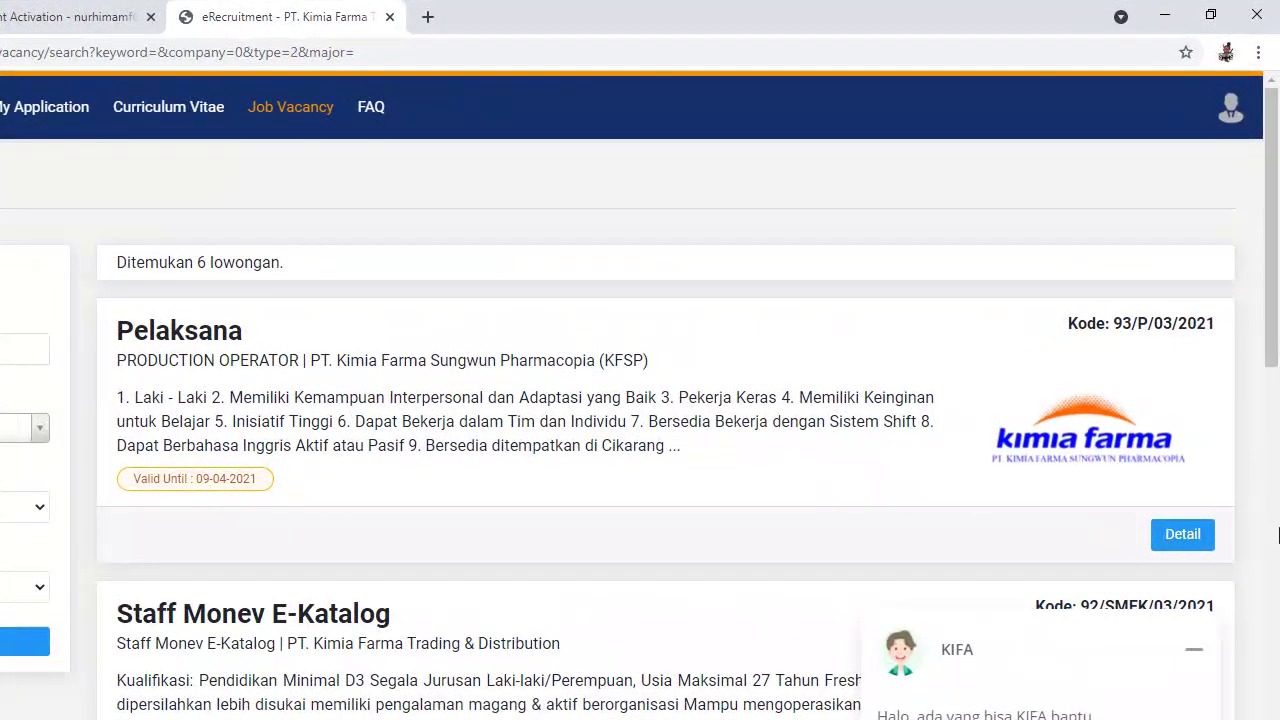
scroll(991, 463, "down", 4)
scroll(1066, 374, "up", 3)
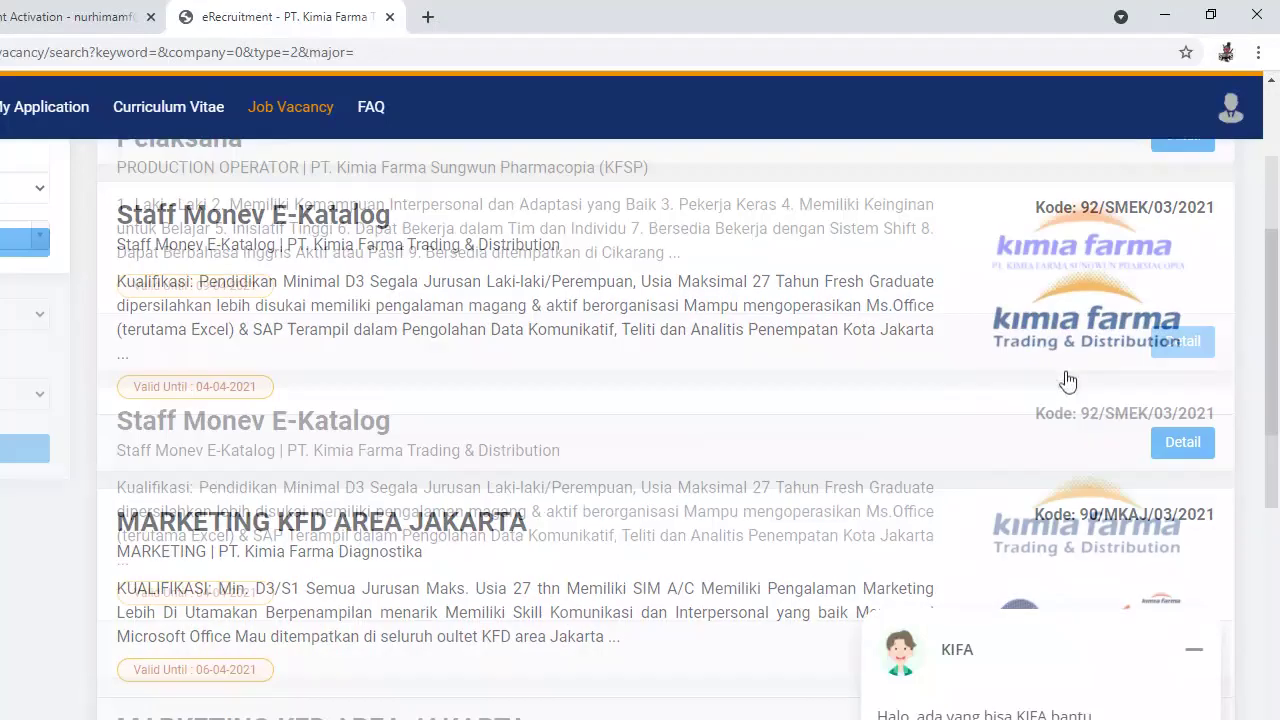
left_click(1168, 447)
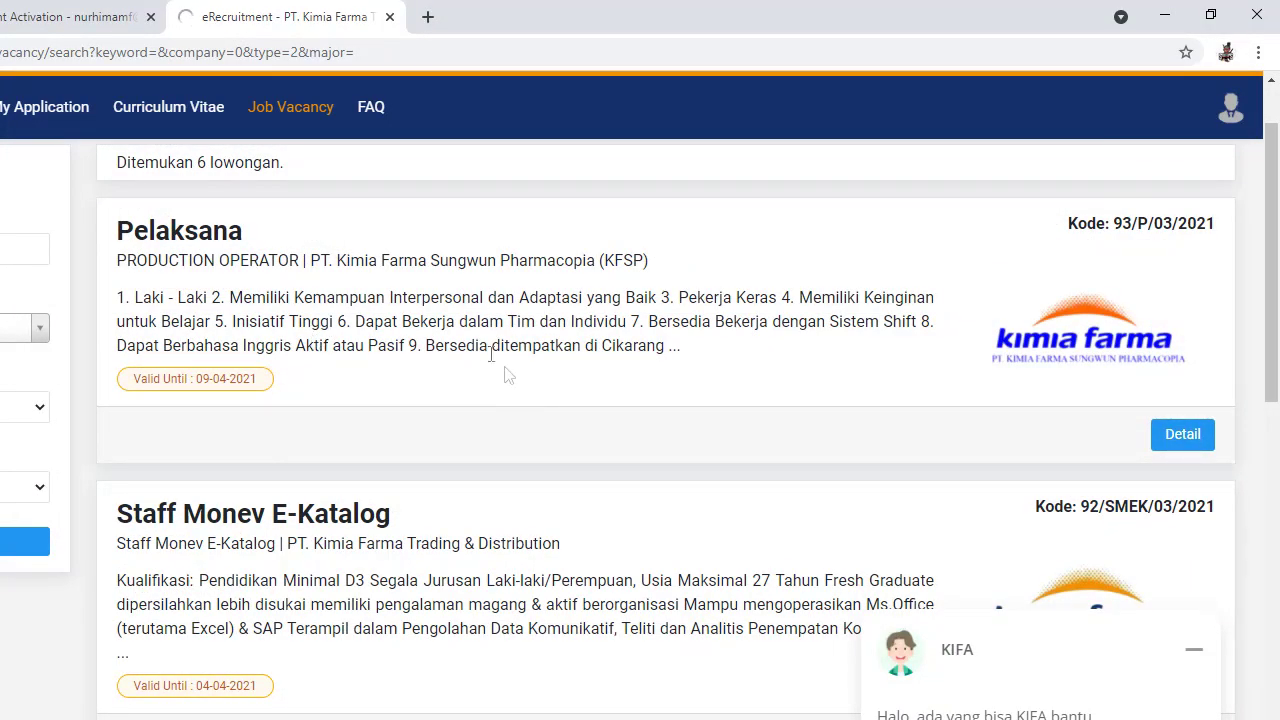
left_click(1177, 436)
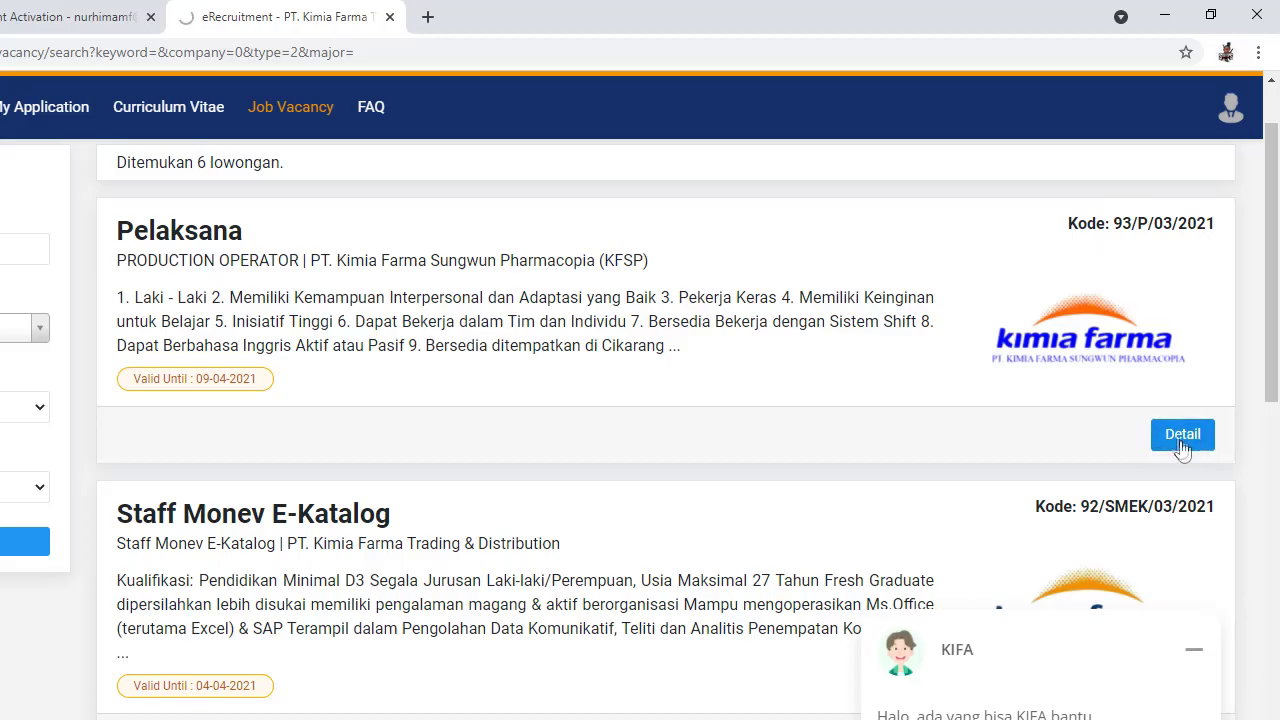